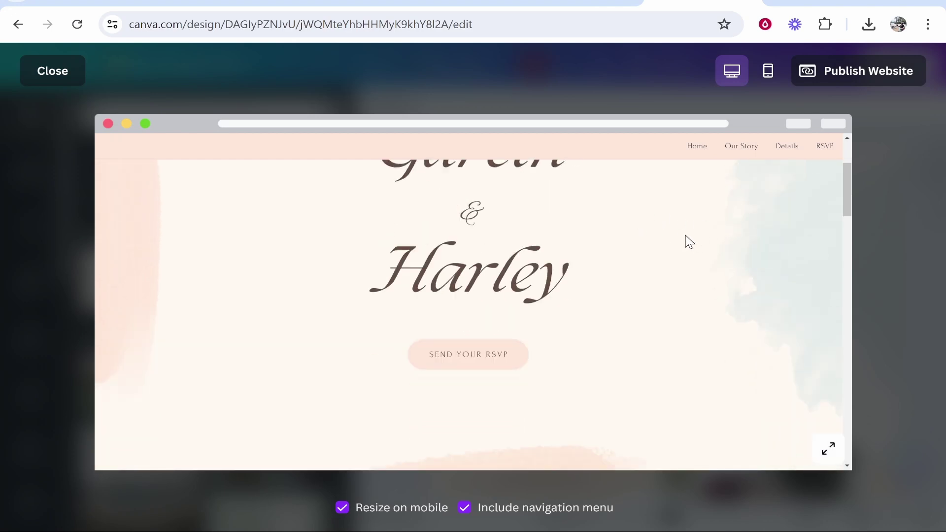
- Scroll through the Gareth & Harley wedding website preview from top to bottom and back
scroll(668, 240, "down", 6)
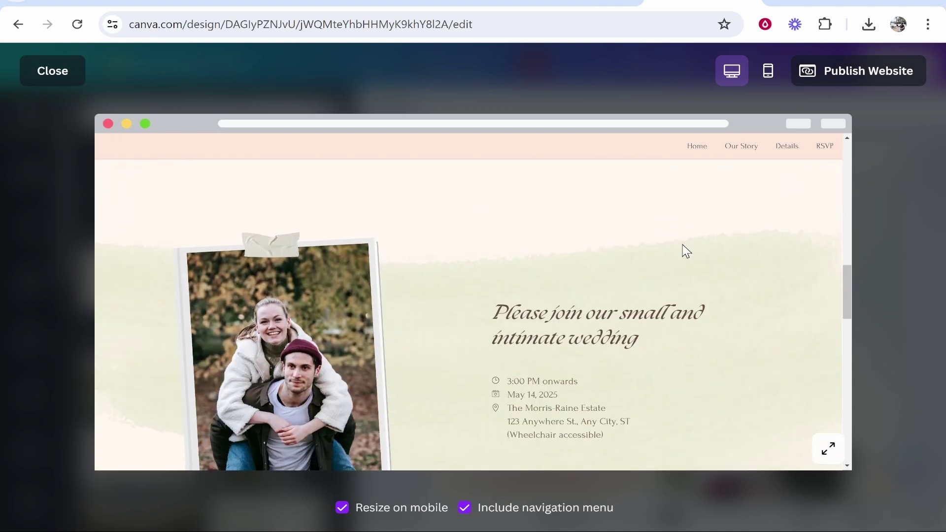
scroll(614, 188, "up", 2)
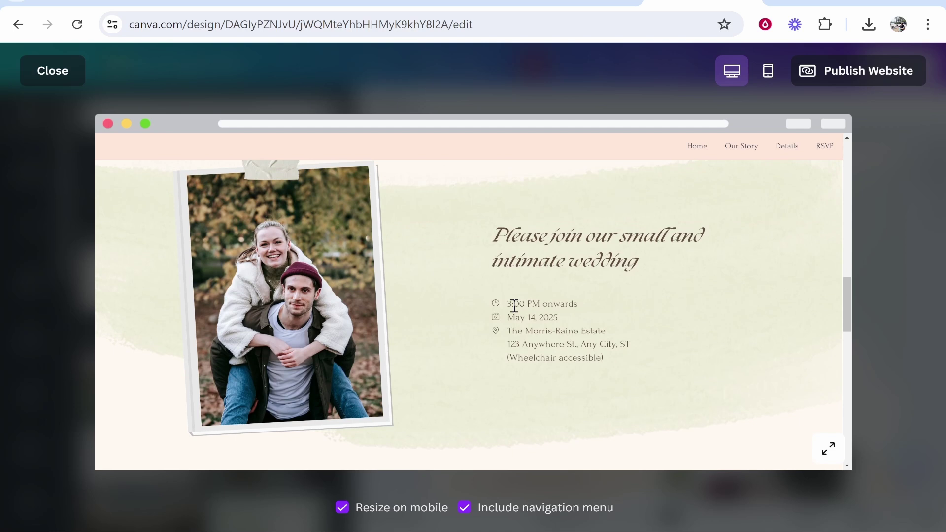
scroll(598, 320, "down", 3)
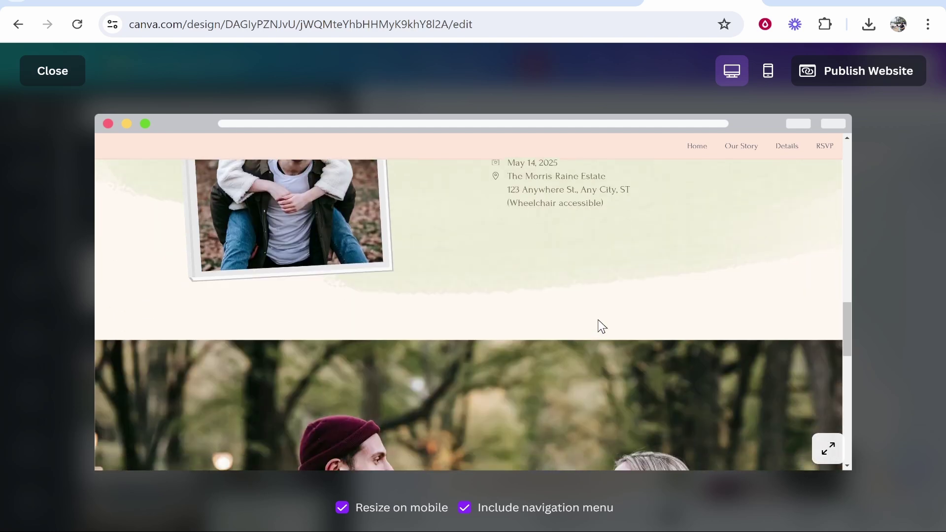
scroll(586, 326, "down", 4)
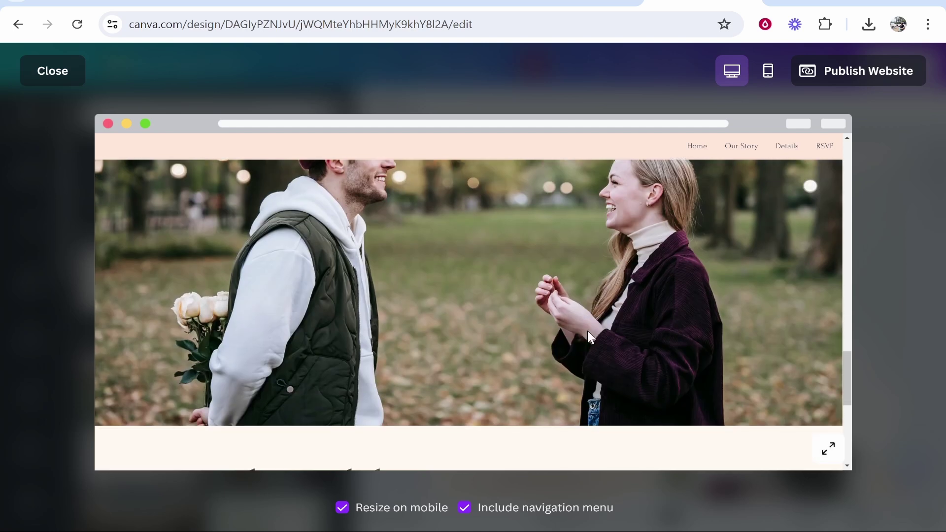
scroll(671, 345, "up", 15)
scroll(591, 344, "up", 4)
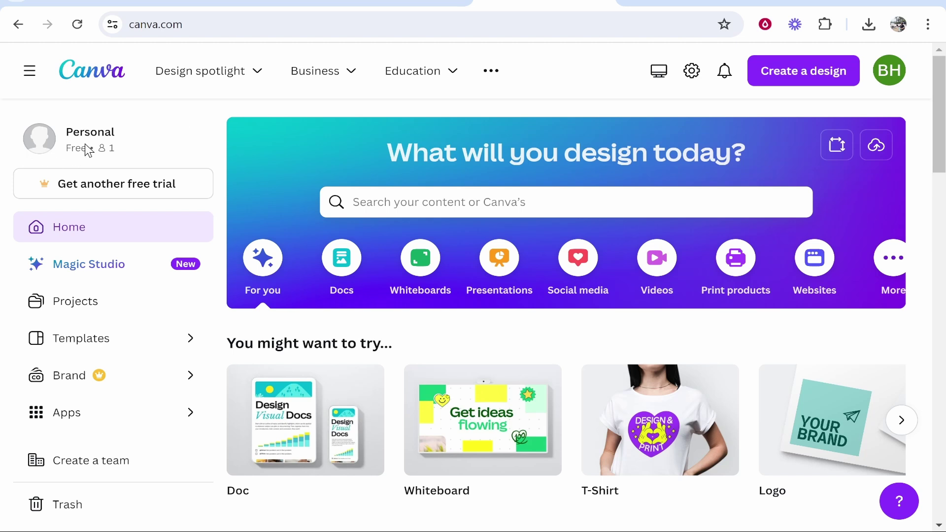
- Search the Templates tab for 'wedding website' to list the 1,019 suggested templates
left_click(535, 200)
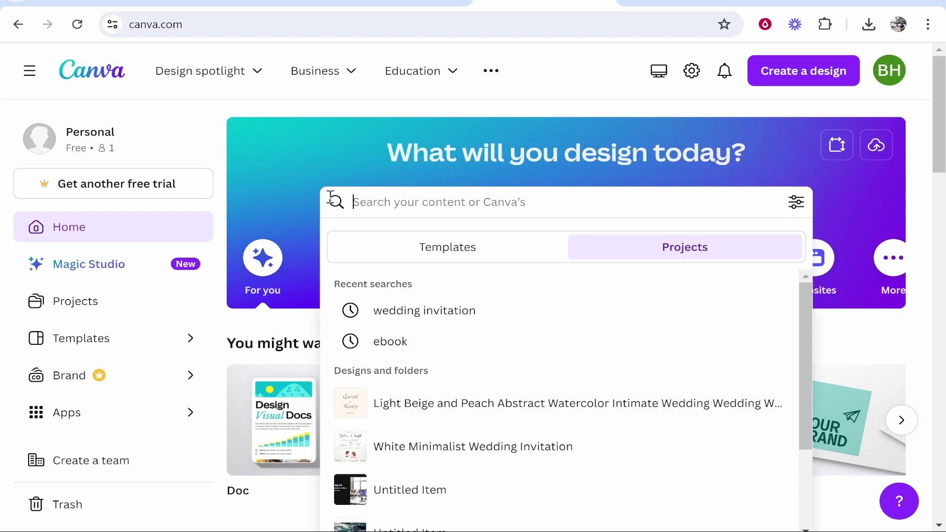
type("wes")
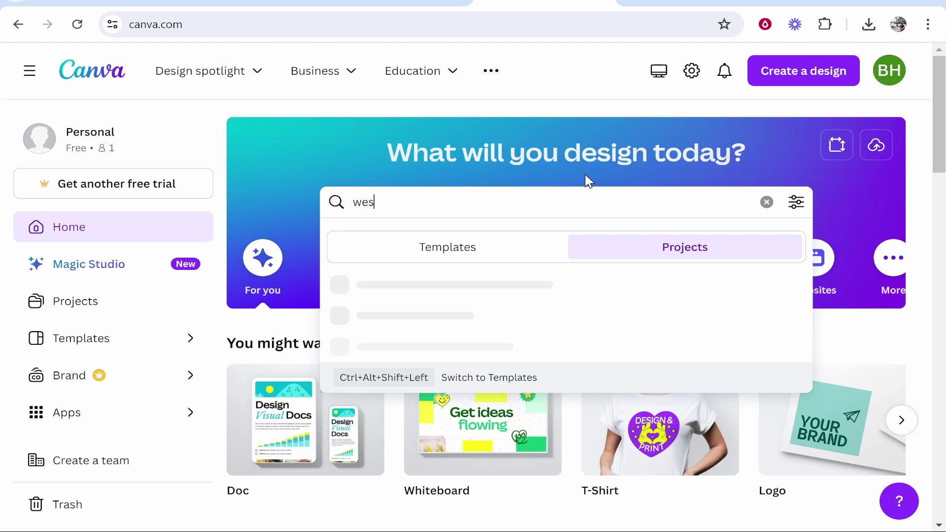
type("site")
scroll(660, 281, "down", 3)
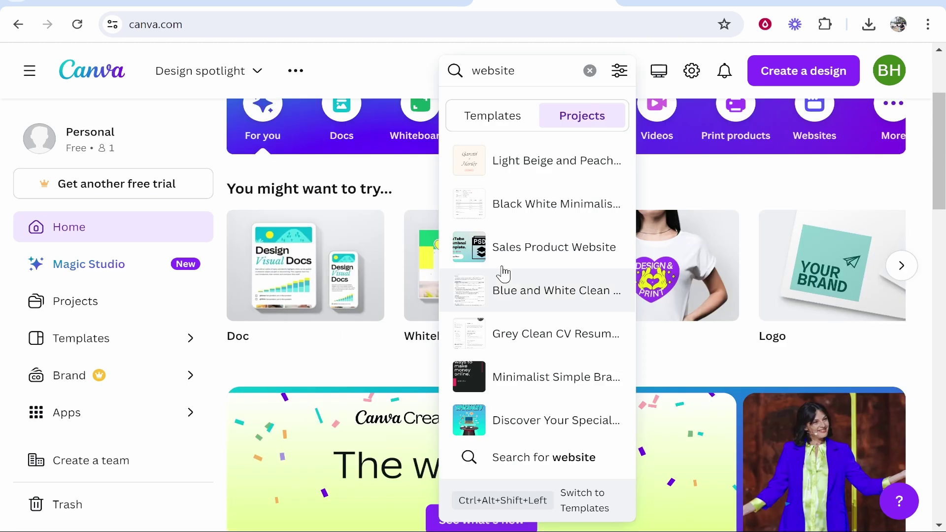
scroll(467, 213, "up", 3)
left_click(432, 247)
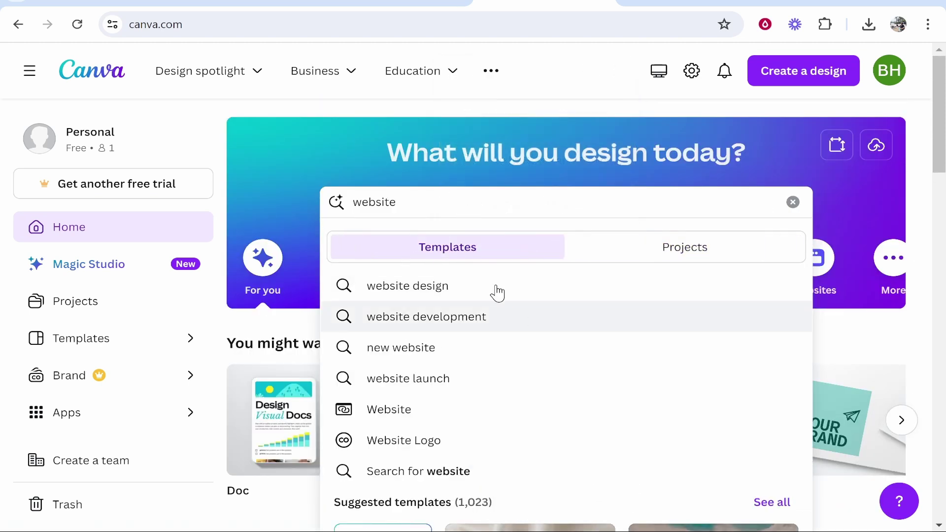
scroll(591, 394, "down", 2)
scroll(454, 176, "up", 2)
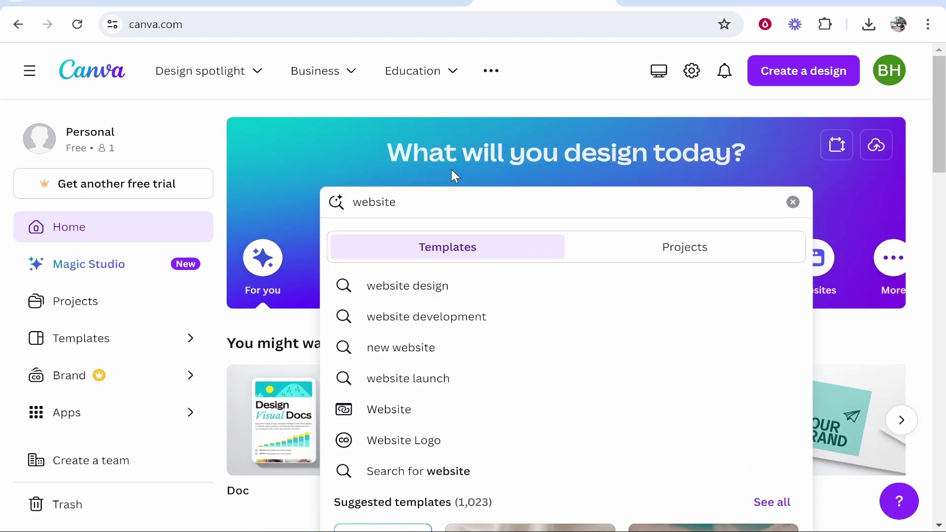
type("wedding")
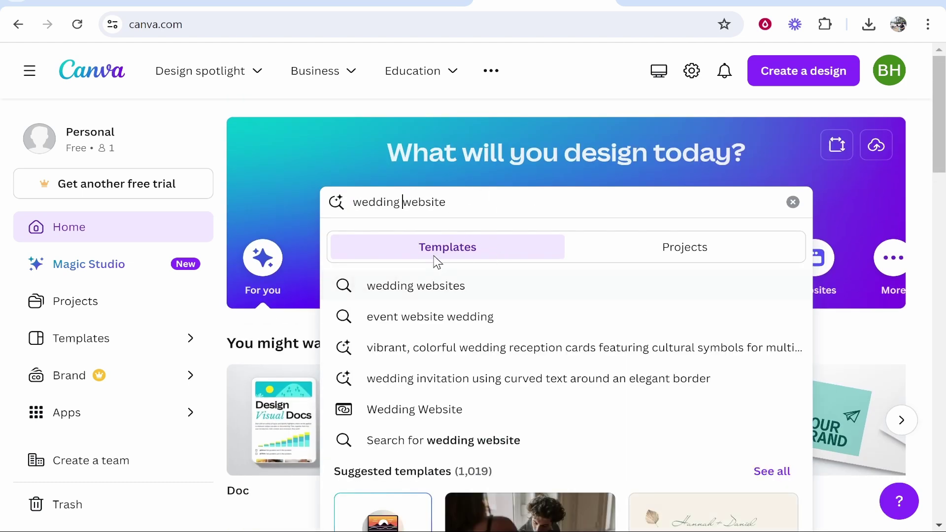
scroll(432, 470, "down", 3)
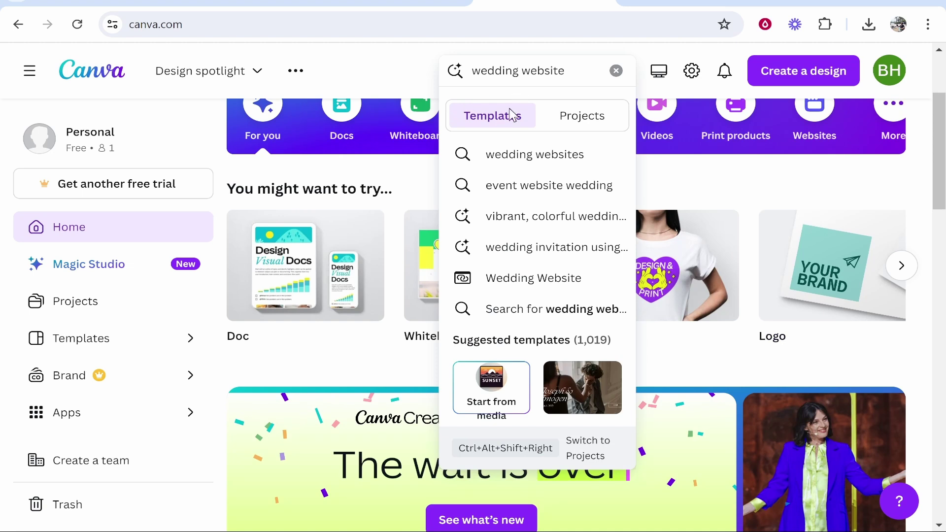
scroll(759, 484, "up", 3)
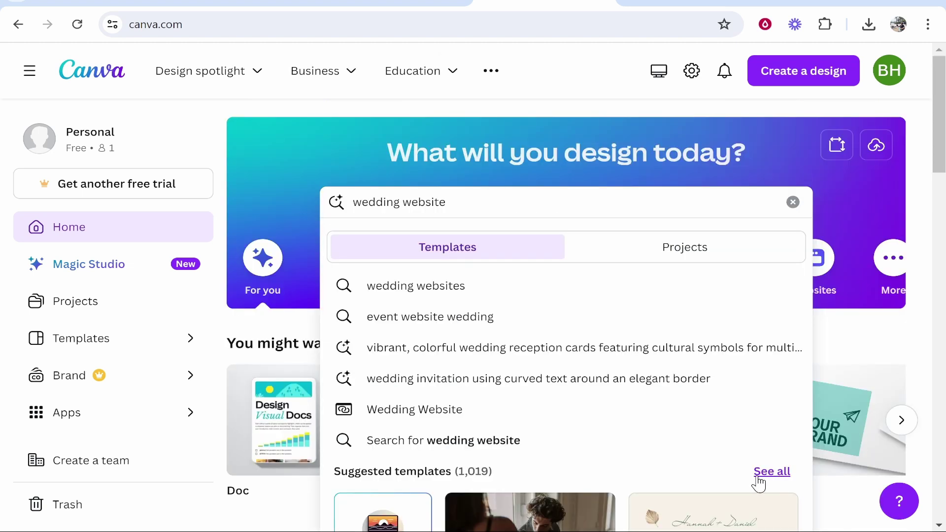
- Show the full list of suggested Wedding Website templates
left_click(781, 476)
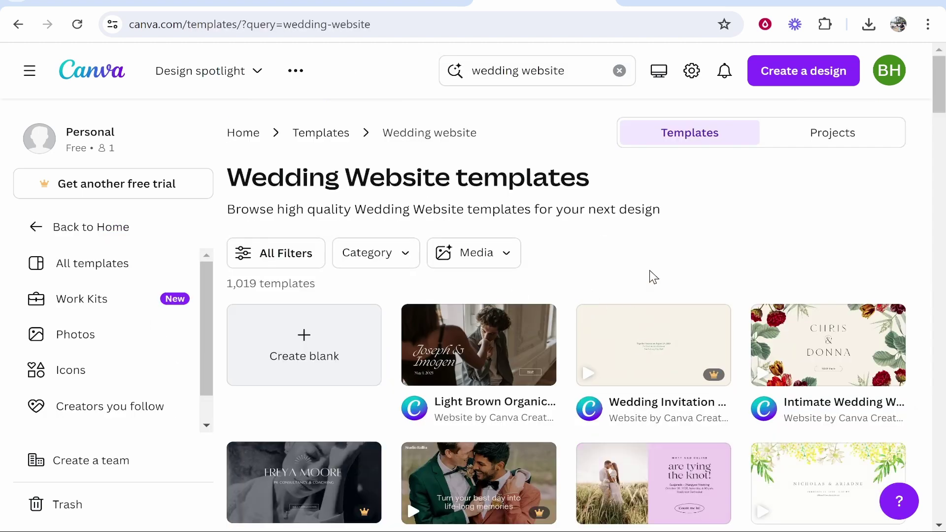
scroll(654, 277, "down", 3)
scroll(670, 286, "up", 3)
- Filter the templates to Free under Price and browse the 897 results
left_click(252, 253)
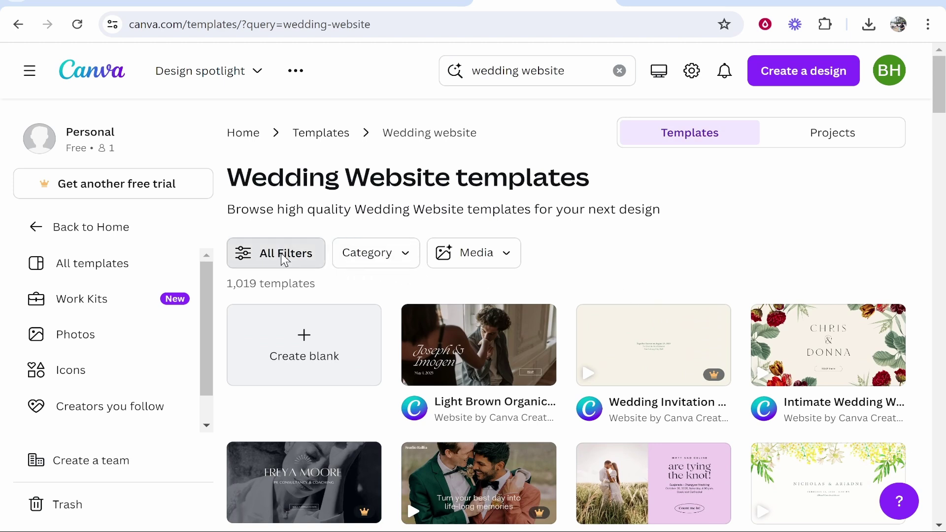
left_click_drag(229, 143, 238, 465)
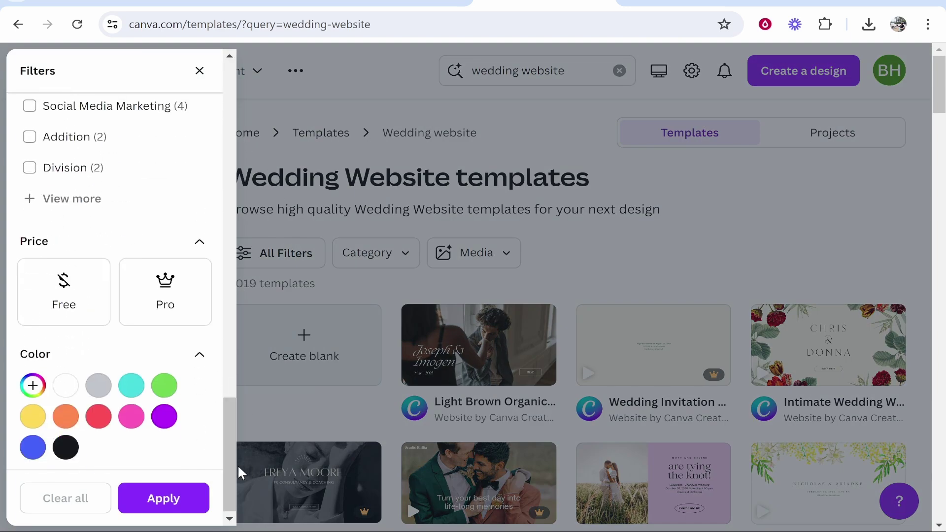
left_click(93, 298)
left_click(164, 497)
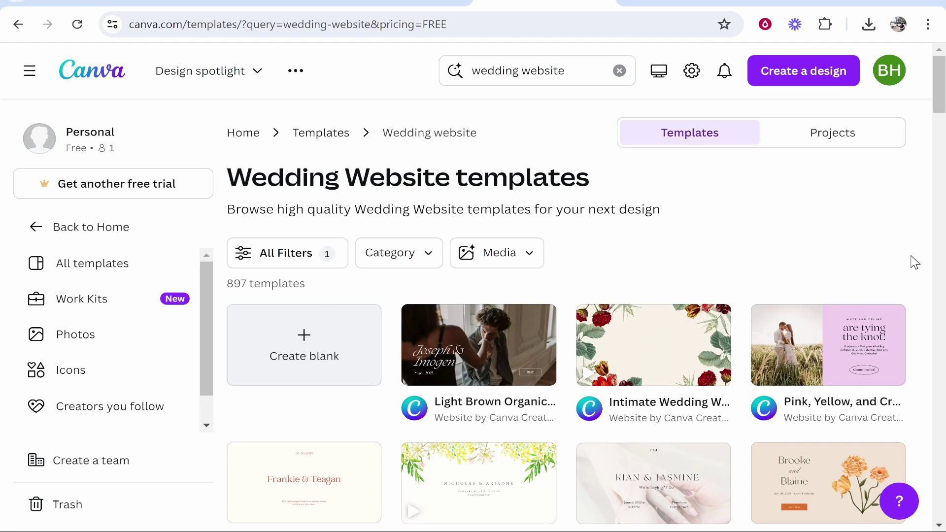
scroll(642, 215, "down", 3)
scroll(643, 215, "down", 2)
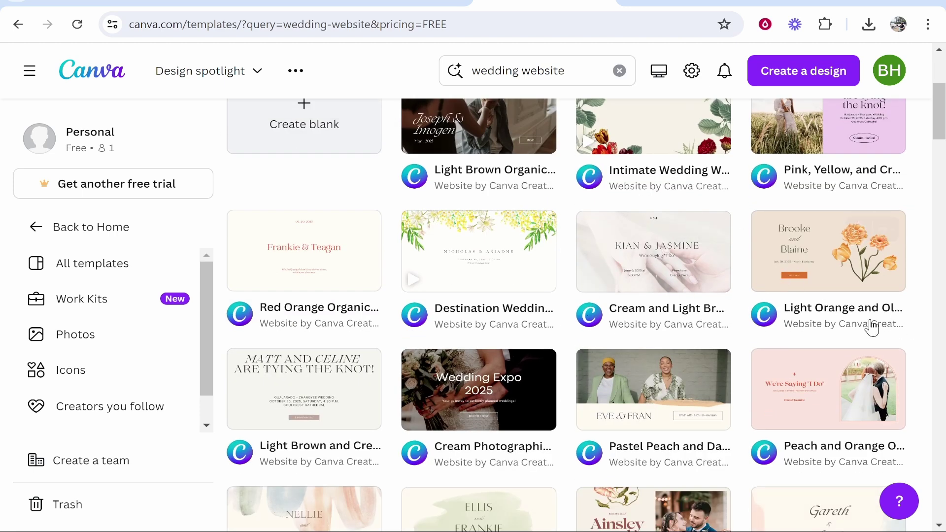
scroll(755, 391, "down", 3)
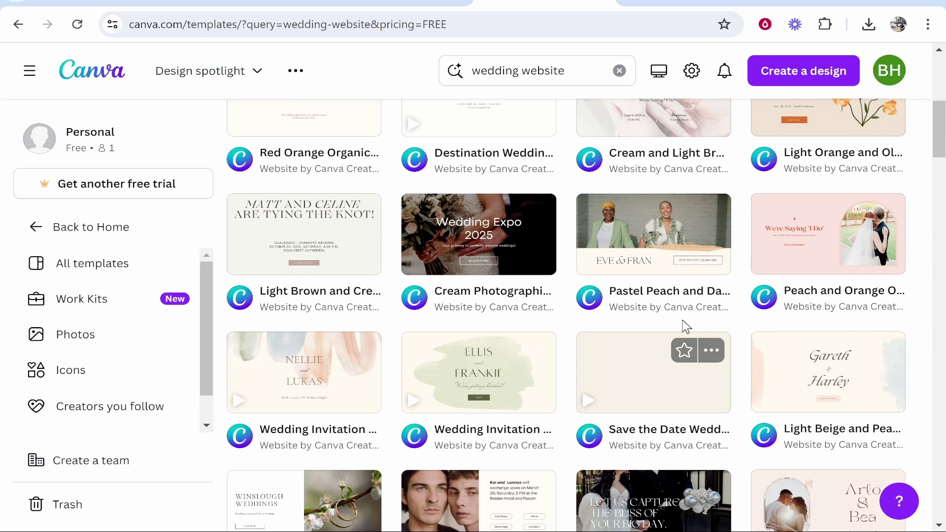
scroll(686, 327, "down", 3)
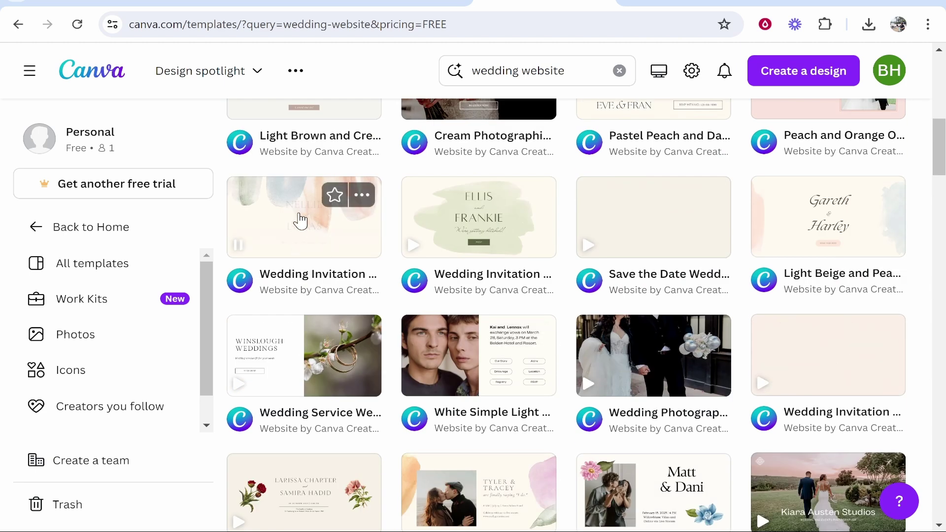
scroll(493, 340, "down", 3)
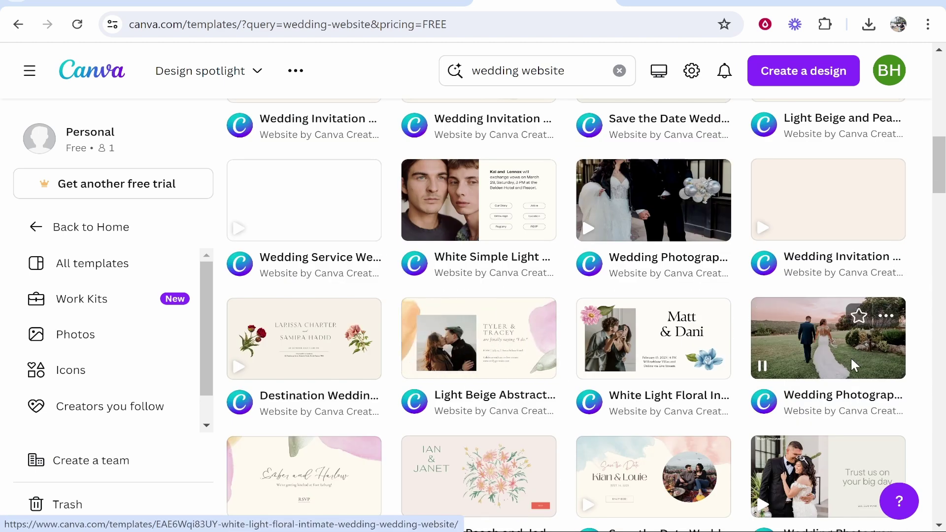
- Open the Light Beige Abstract Watercolor template, look through its pages, and select the page-1 photo
left_click(477, 351)
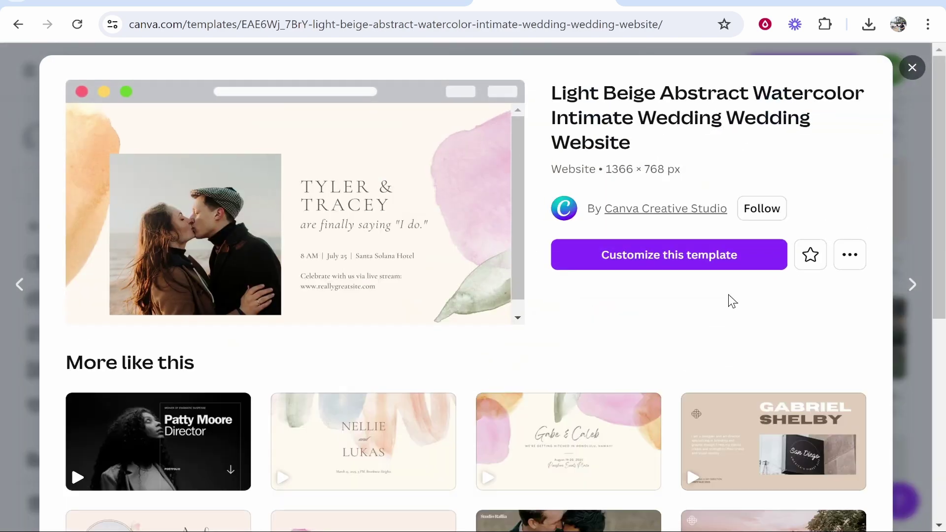
scroll(484, 222, "down", 5)
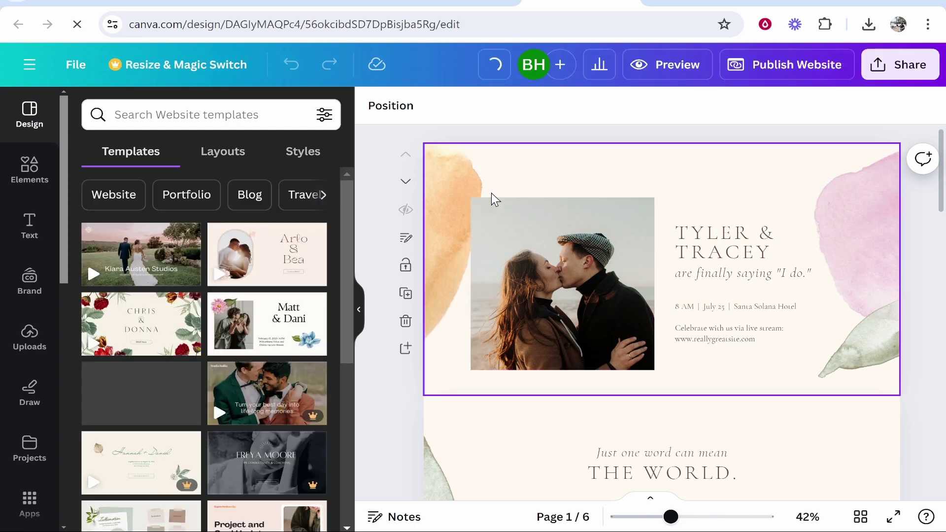
scroll(633, 186, "down", 6)
scroll(829, 278, "up", 6)
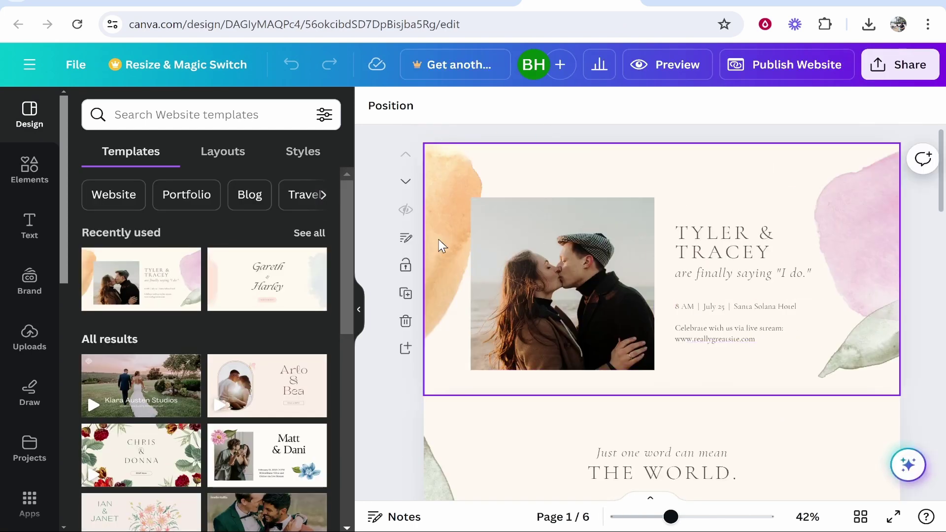
scroll(813, 320, "down", 15)
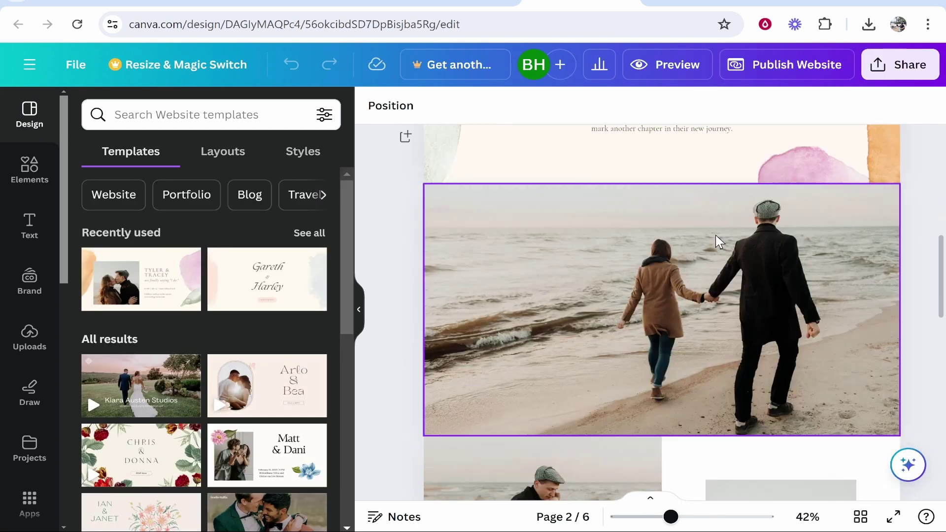
scroll(598, 314, "down", 10)
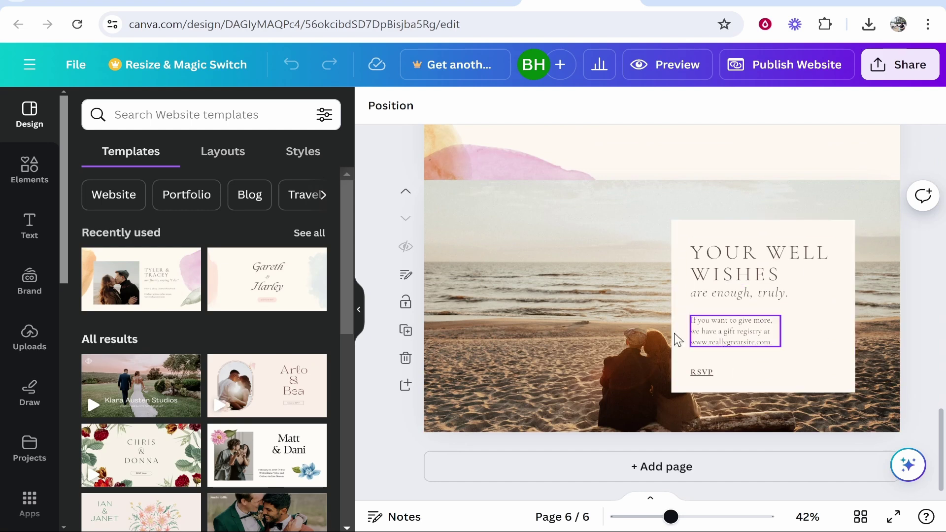
scroll(689, 389, "up", 20)
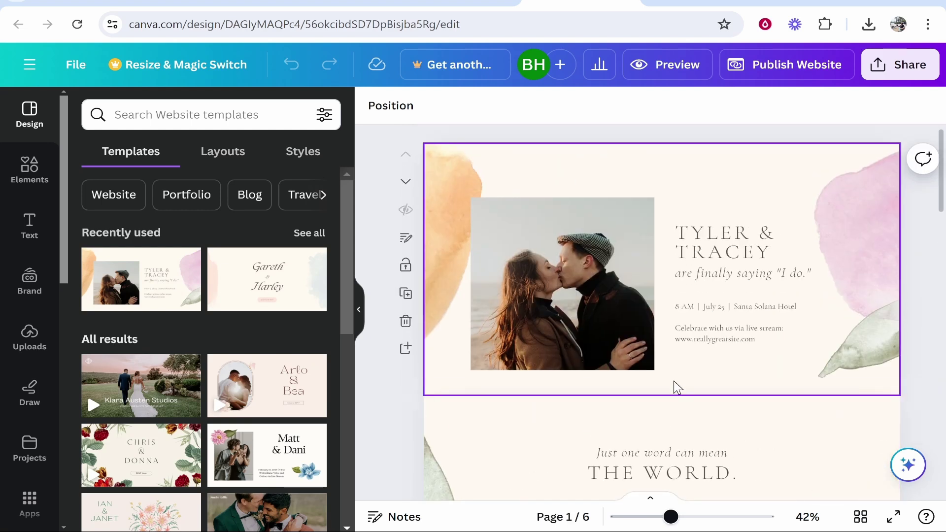
left_click(551, 256)
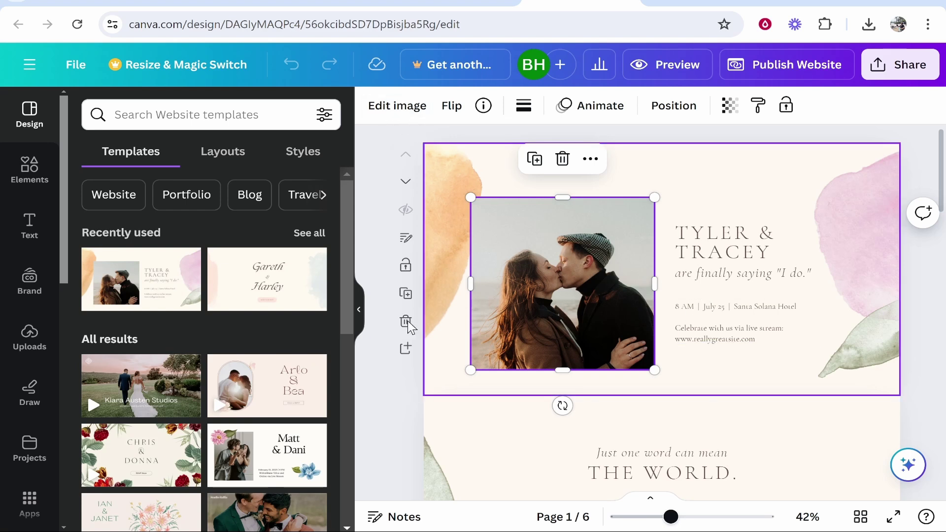
- Swap the page-1 kissing couple photo for the uploaded desk-setup image
left_click(29, 339)
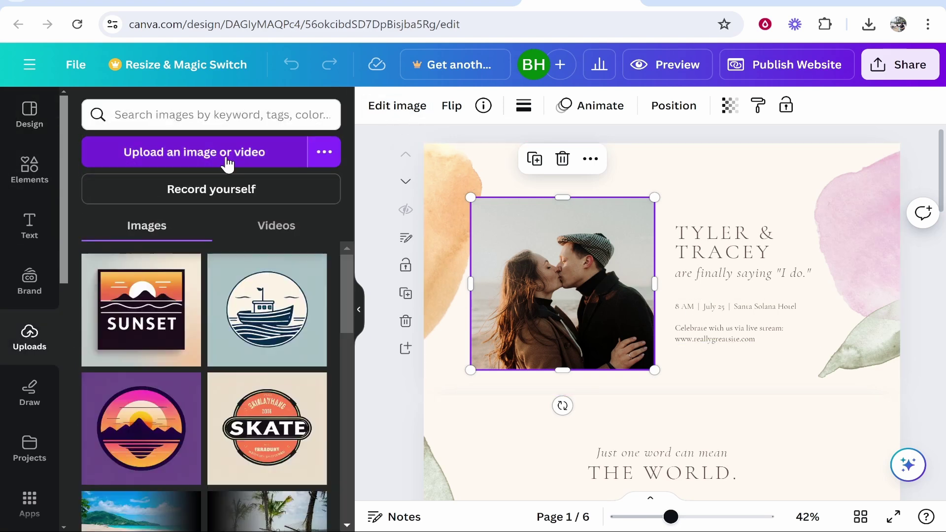
left_click(250, 152)
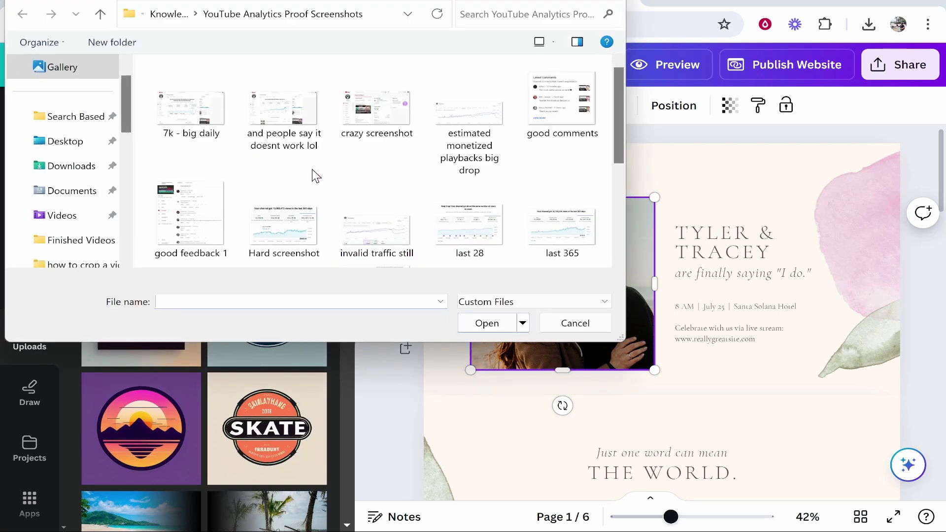
left_click(165, 15)
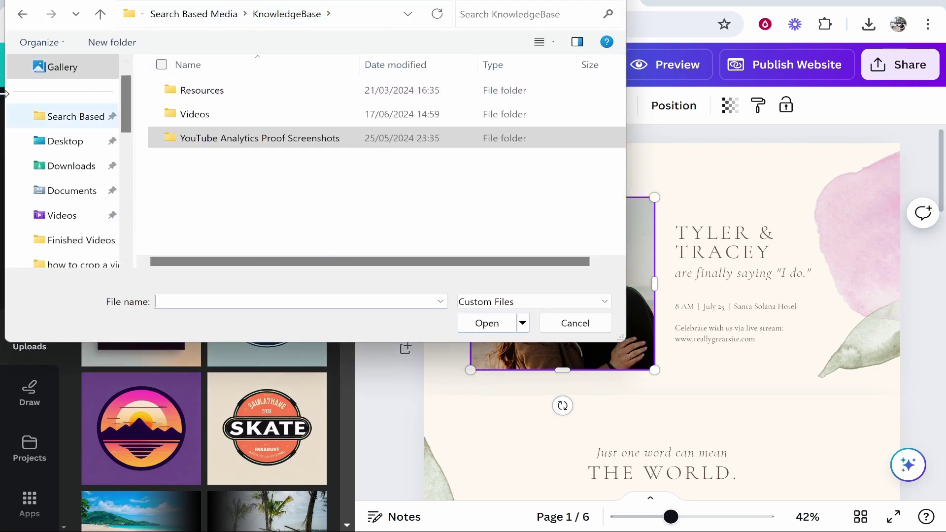
key("Escape")
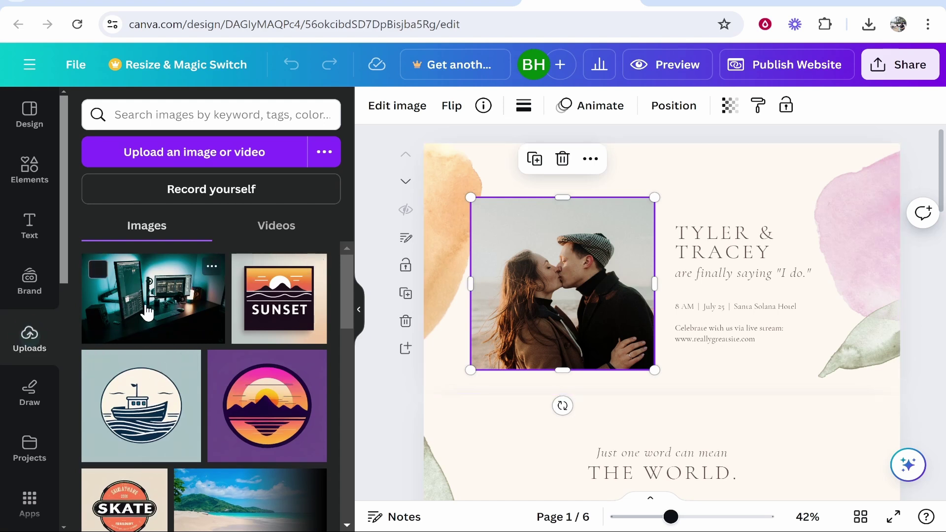
left_click_drag(148, 315, 526, 291)
- Change the heading names from TYLER & TRACEY to 'BRADLEY & ALISHA'
left_click(690, 242)
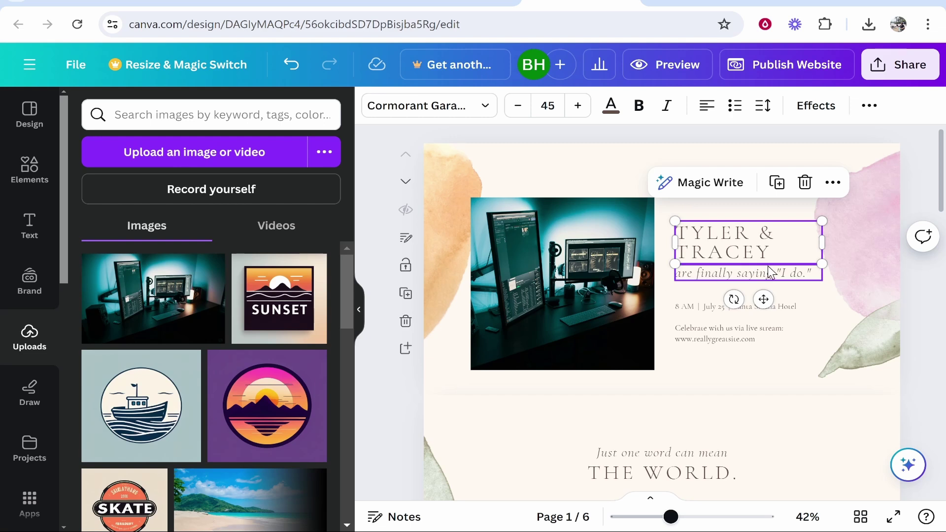
double_click(782, 257)
key("Escape")
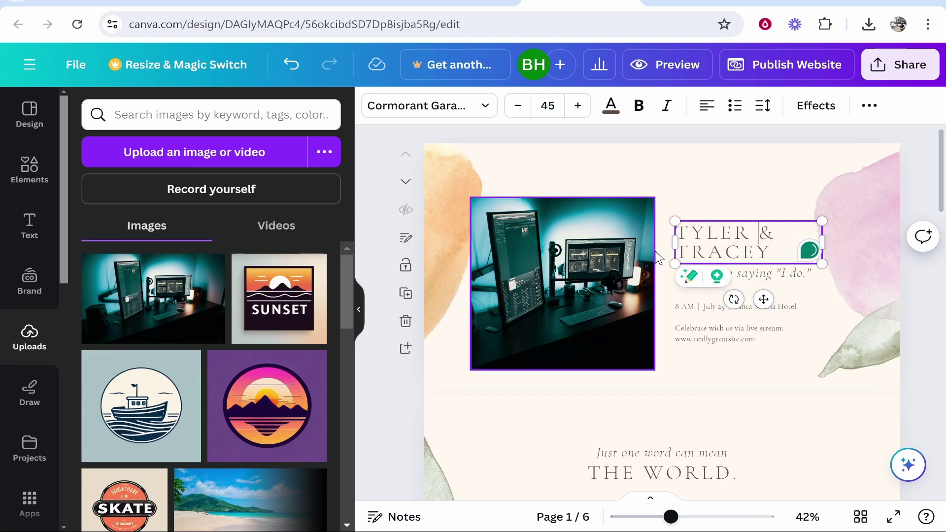
left_click(772, 252)
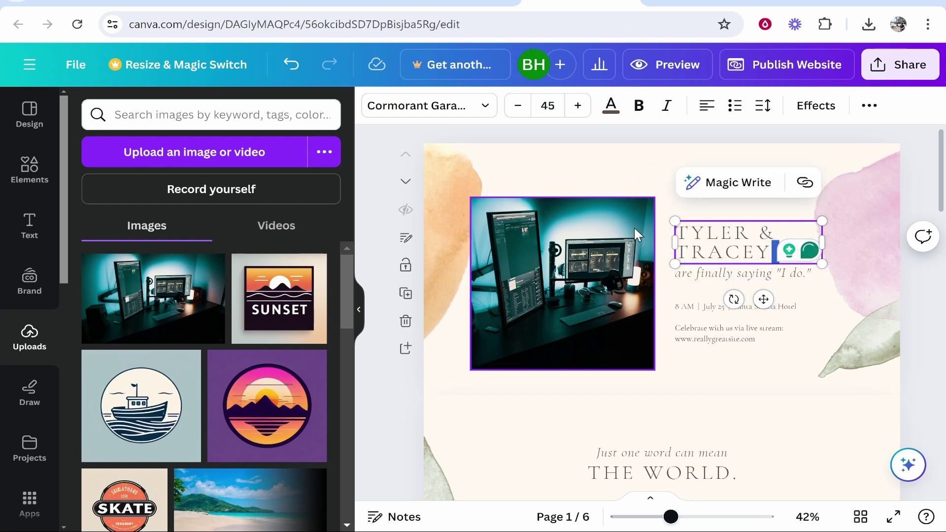
key("ctrl+a")
type("BRADLEY & ")
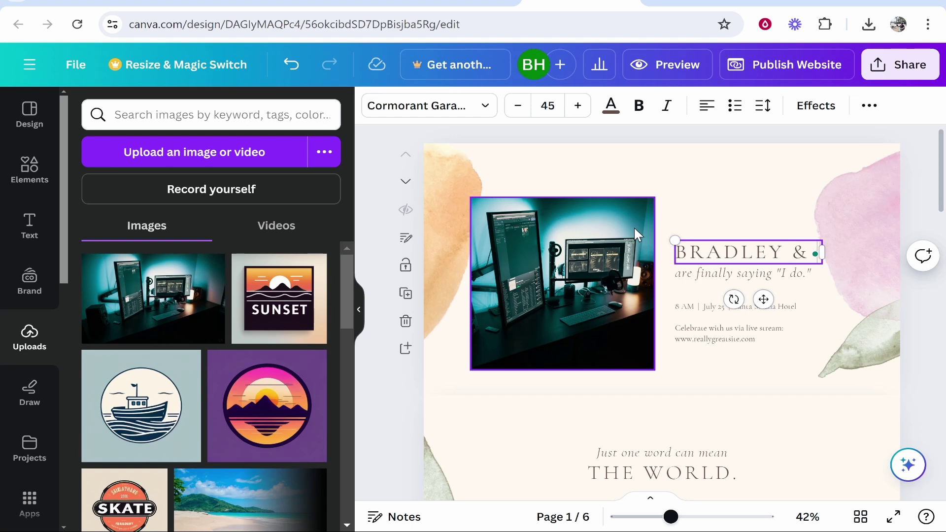
type("ALISHA")
key("Escape")
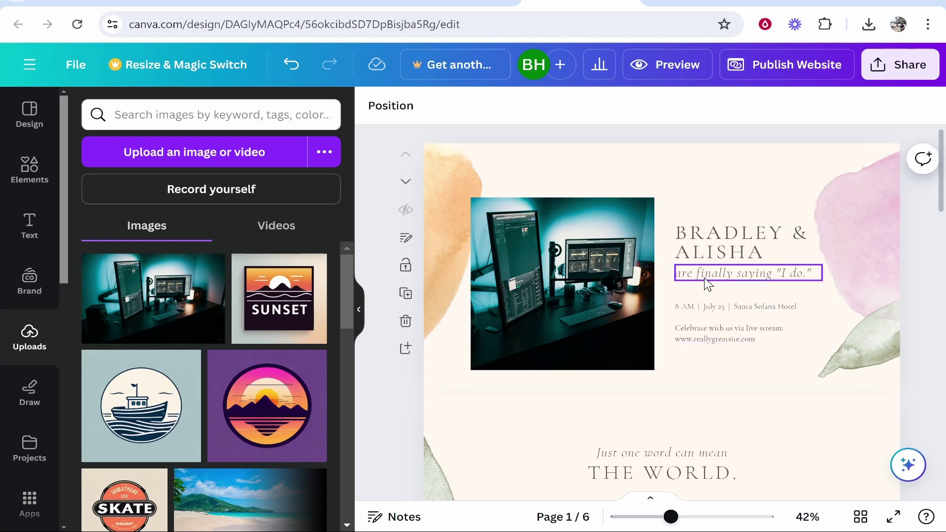
- Delete the live-stream invitation lines from the date text block
left_click(723, 344)
left_click(843, 339)
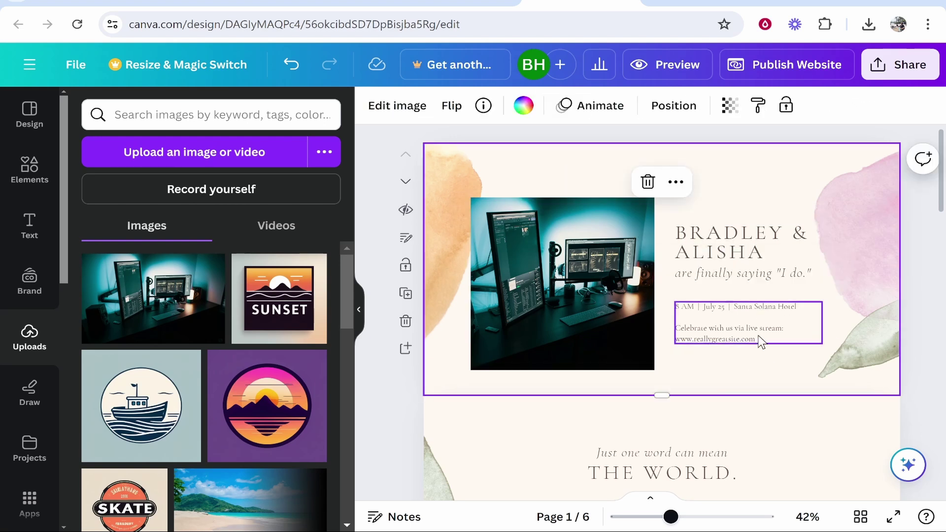
double_click(734, 323)
left_click(775, 340)
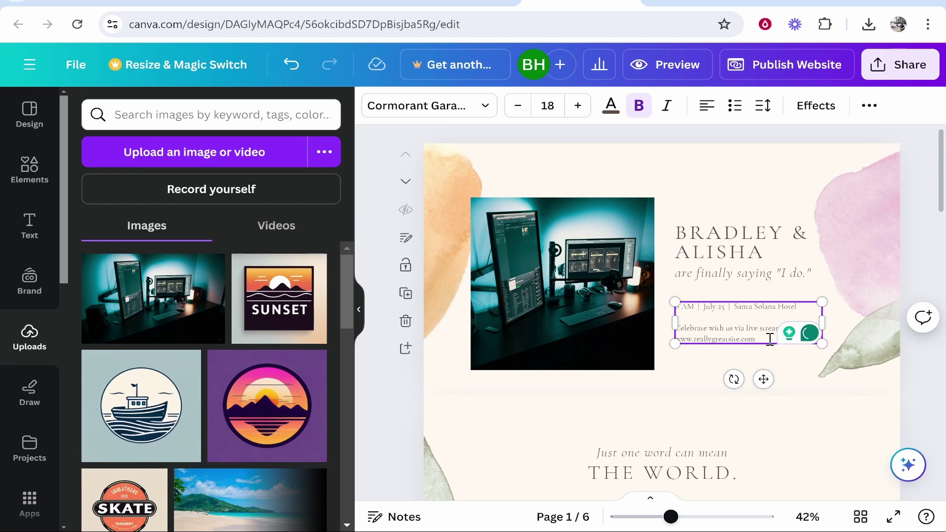
left_click_drag(770, 339, 677, 326)
left_click(703, 319)
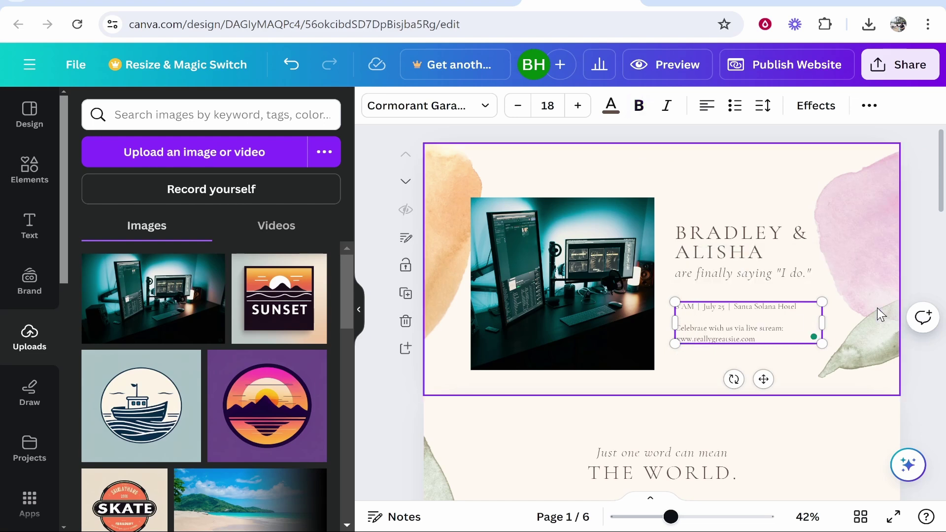
left_click(739, 297)
double_click(685, 306)
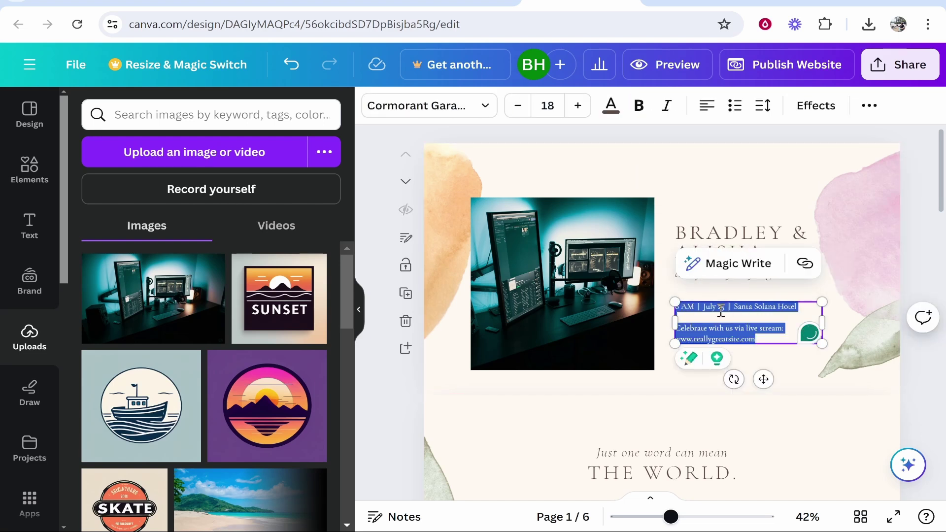
left_click_drag(756, 339, 673, 333)
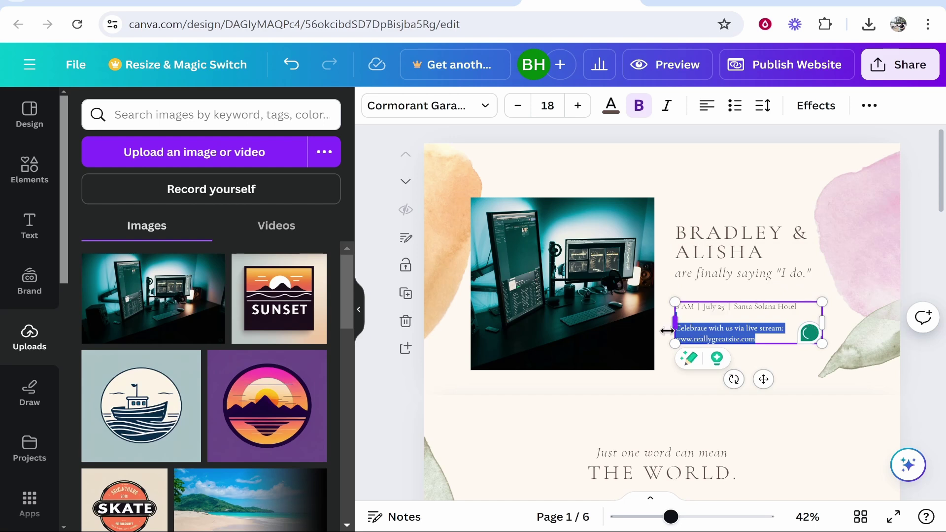
key("BackSpace")
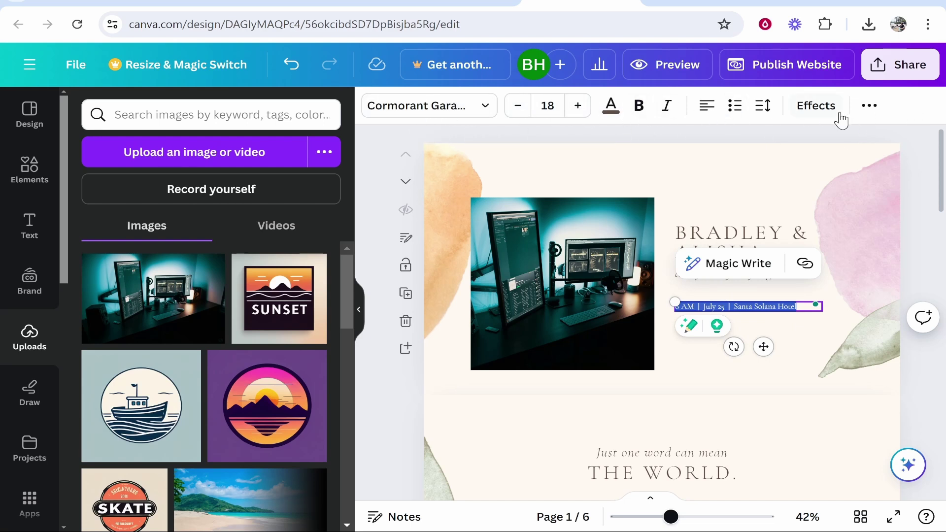
- Enlarge '8 AM | July 25 | Santa Solana Hotel' to size 27 and widen its box
left_click(578, 106)
left_click(578, 106)
left_click(579, 106)
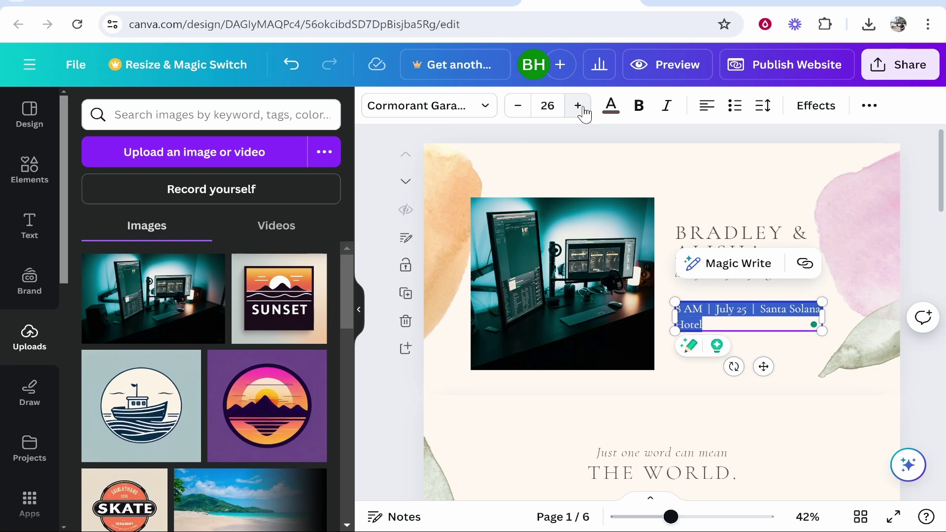
left_click(578, 106)
left_click_drag(822, 317, 870, 356)
scroll(870, 355, "down", 2)
scroll(851, 320, "up", 2)
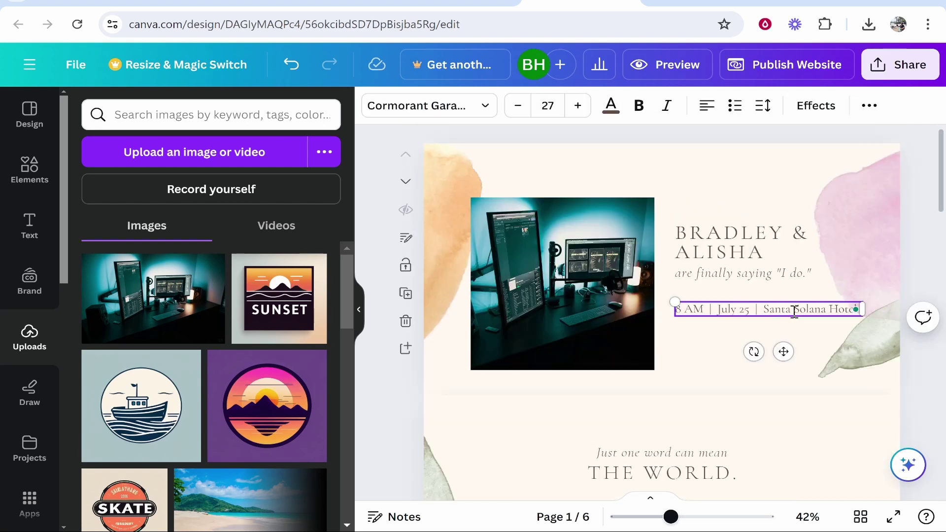
left_click(712, 155)
left_click(821, 315)
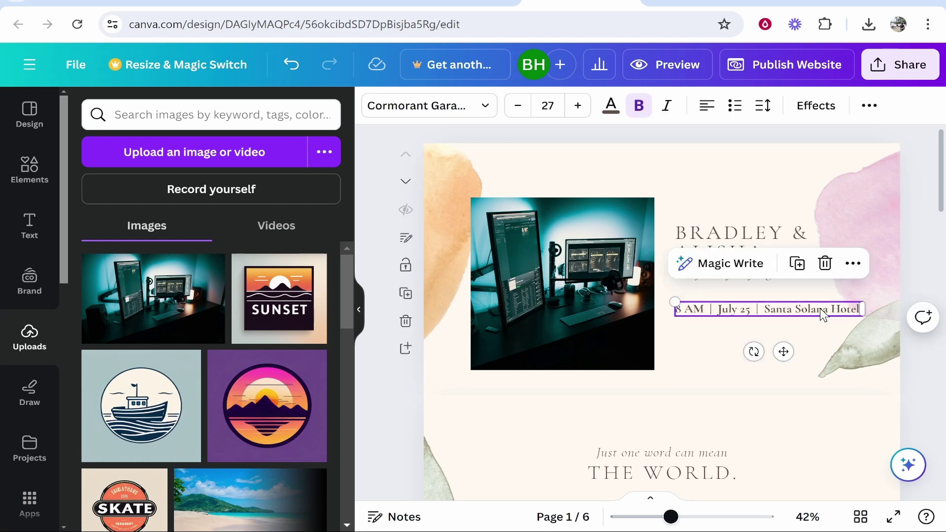
left_click(904, 323)
scroll(728, 279, "down", 5)
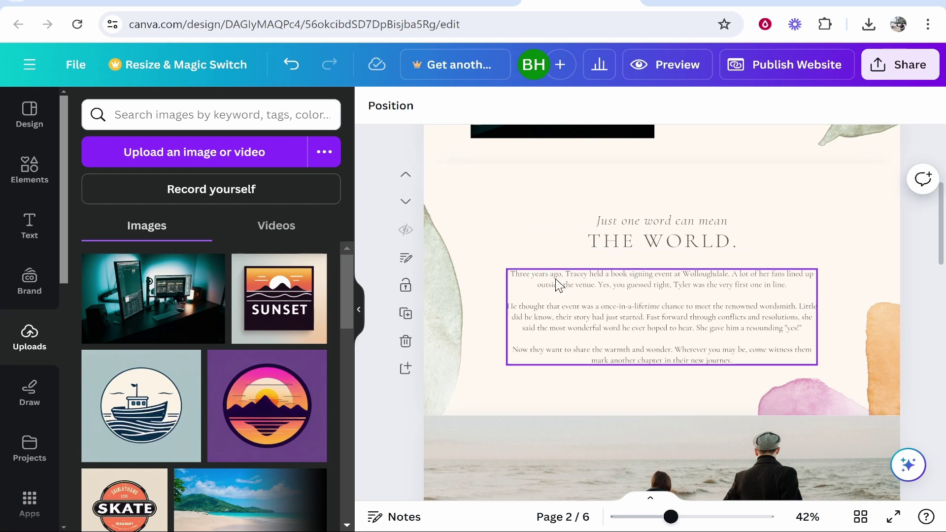
left_click(606, 298)
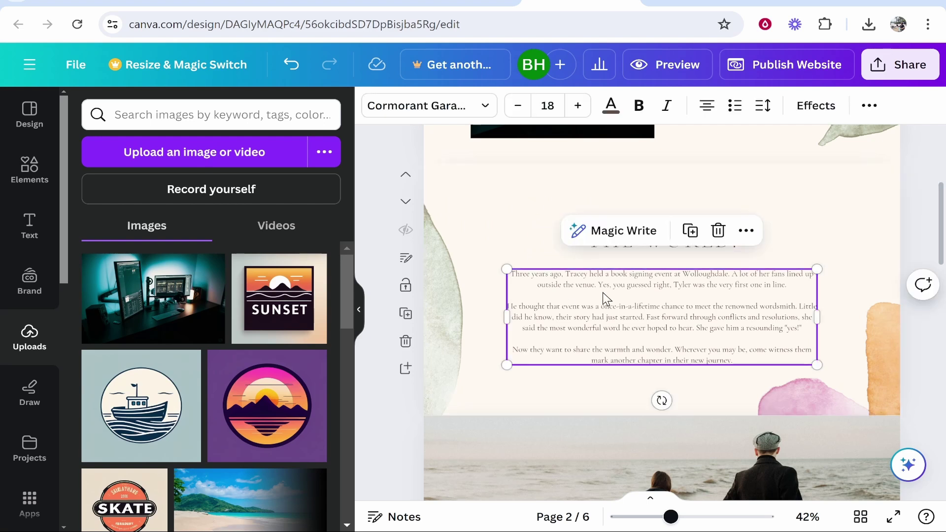
left_click(857, 216)
scroll(731, 275, "down", 2)
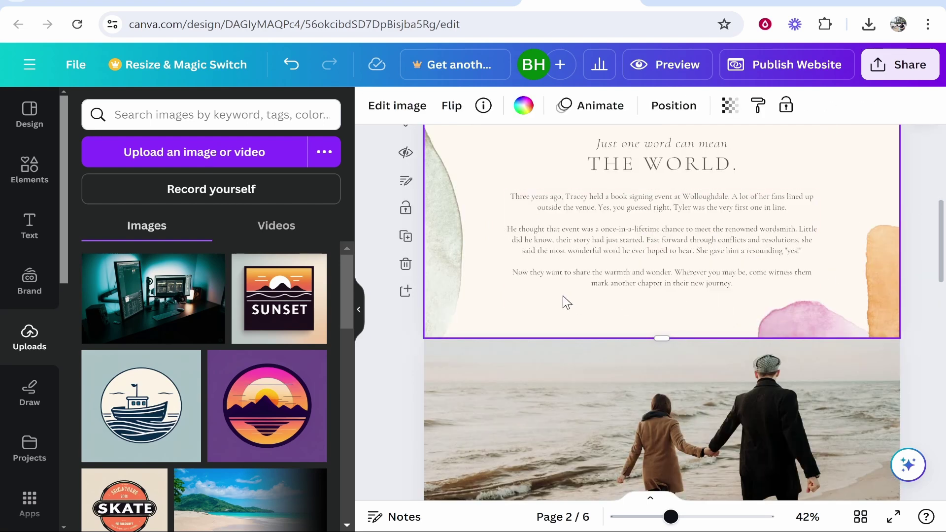
scroll(476, 414, "up", 4)
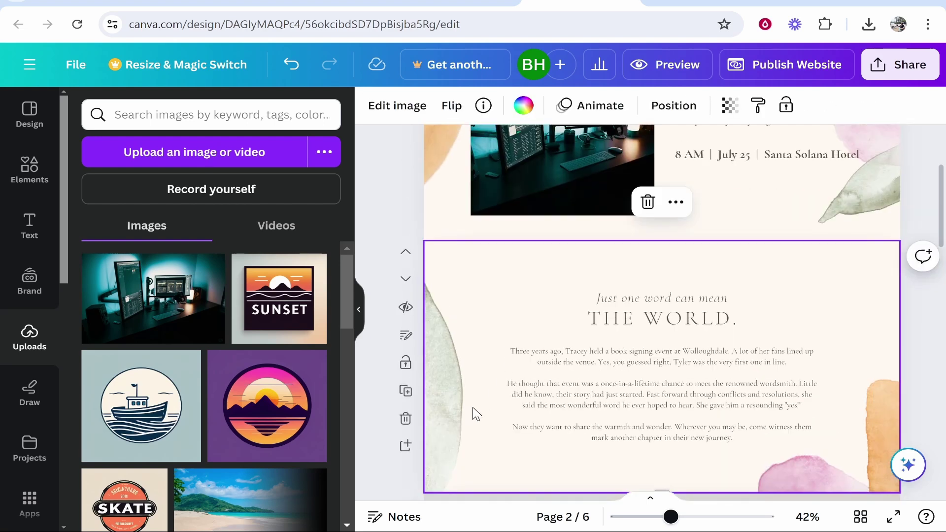
left_click(405, 419)
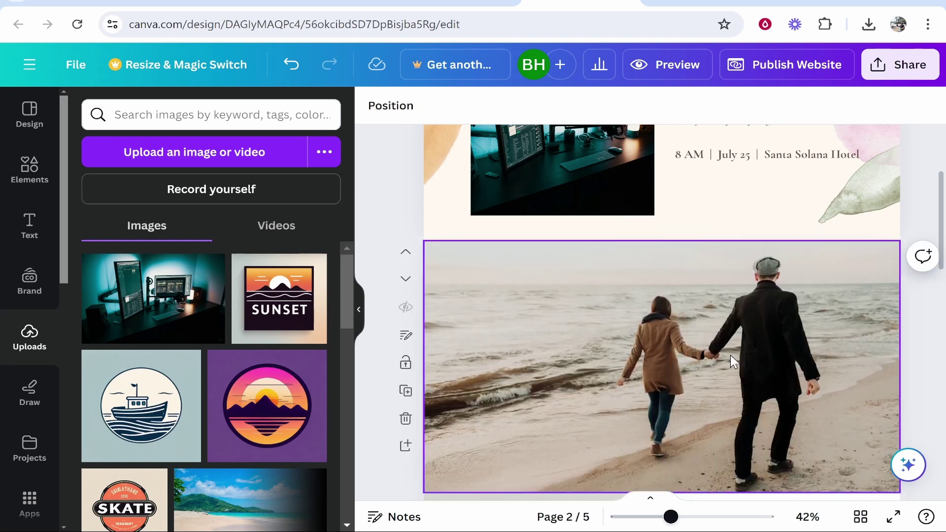
scroll(544, 334, "up", 4)
scroll(565, 246, "down", 10)
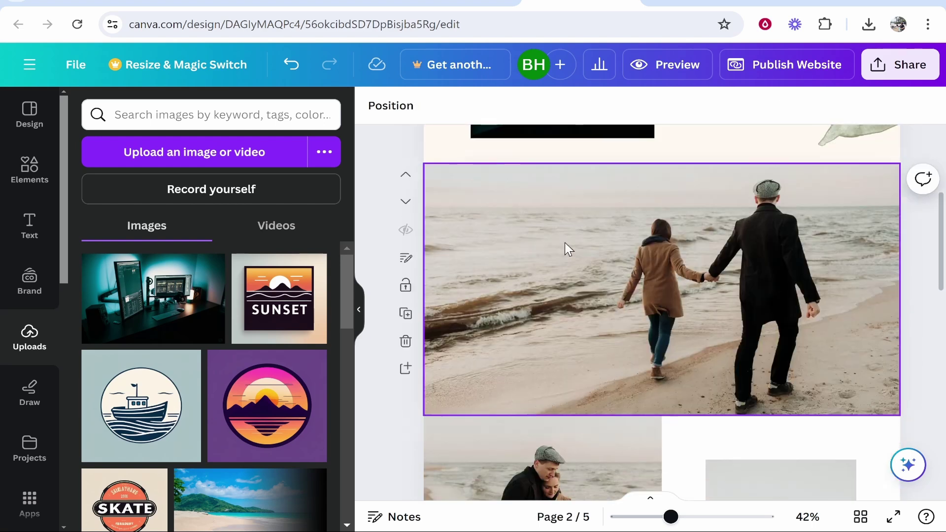
scroll(600, 357, "up", 4)
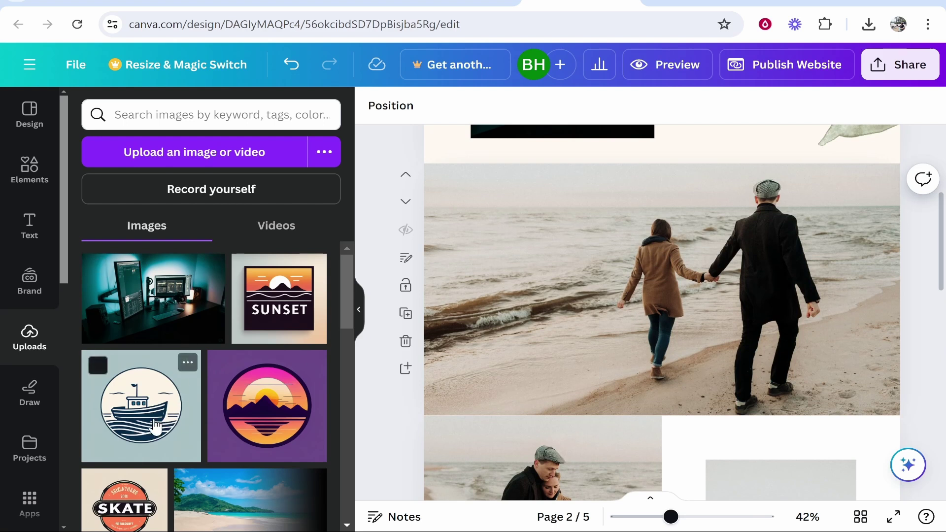
scroll(186, 340, "down", 5)
scroll(186, 395, "up", 2)
scroll(207, 368, "down", 8)
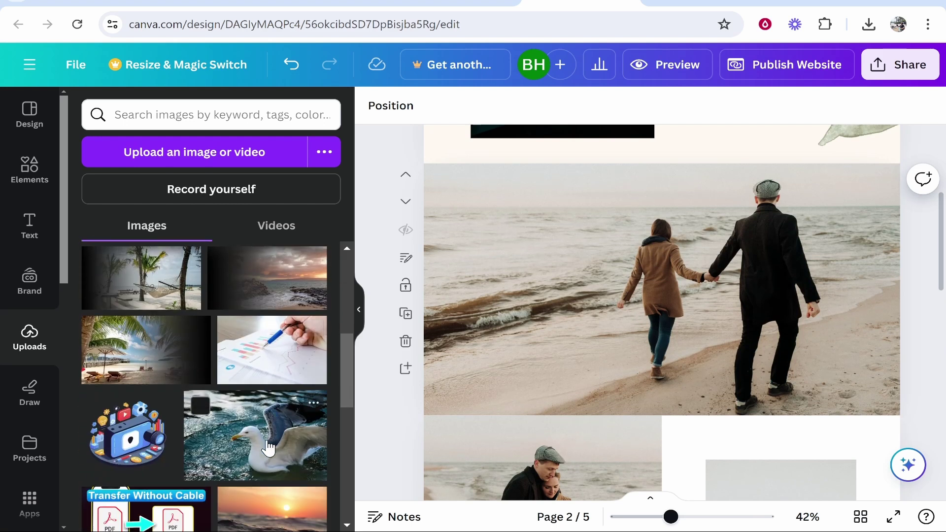
left_click_drag(270, 362, 560, 252)
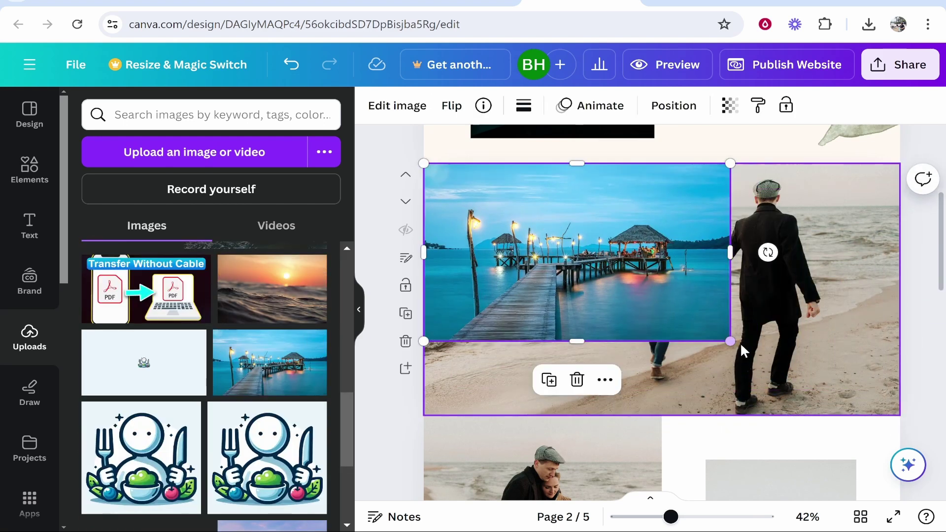
left_click_drag(729, 342, 899, 439)
left_click(931, 333)
scroll(552, 261, "down", 5)
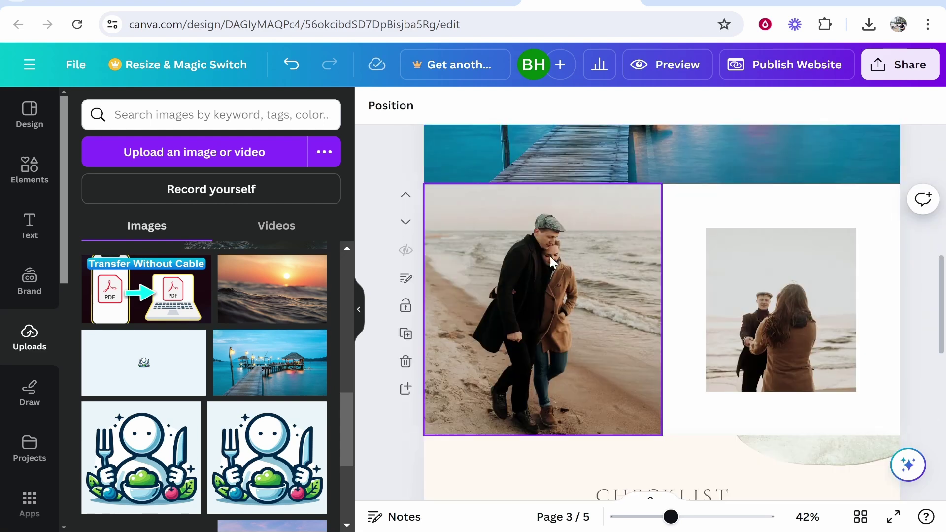
scroll(643, 265, "down", 5)
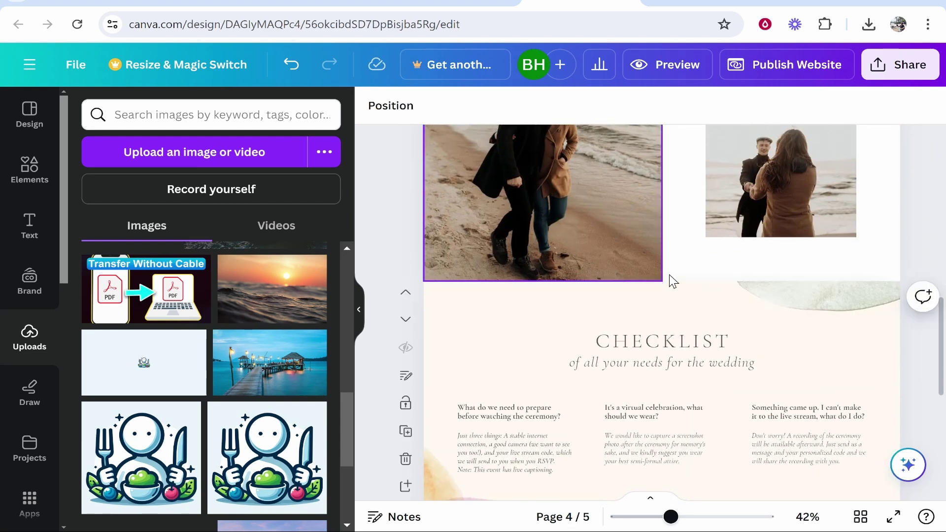
scroll(534, 249, "down", 3)
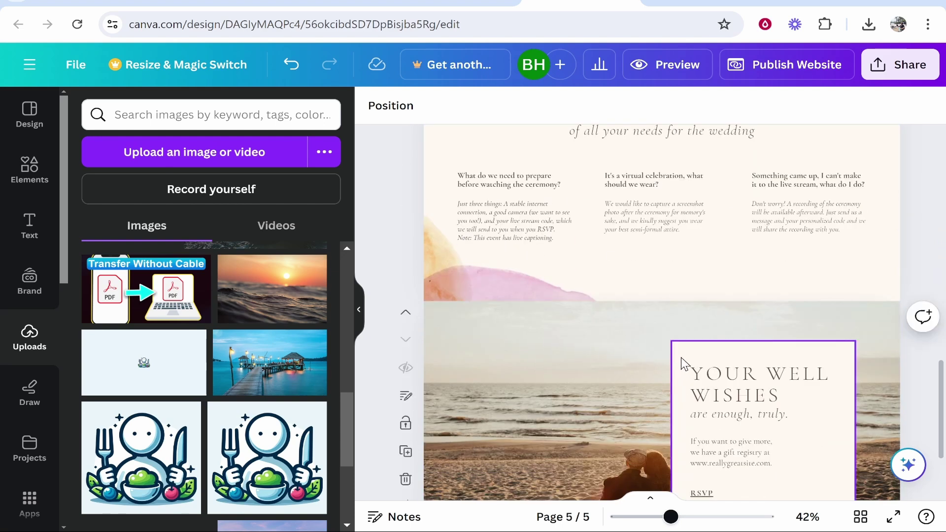
scroll(724, 350, "down", 2)
scroll(723, 344, "up", 5)
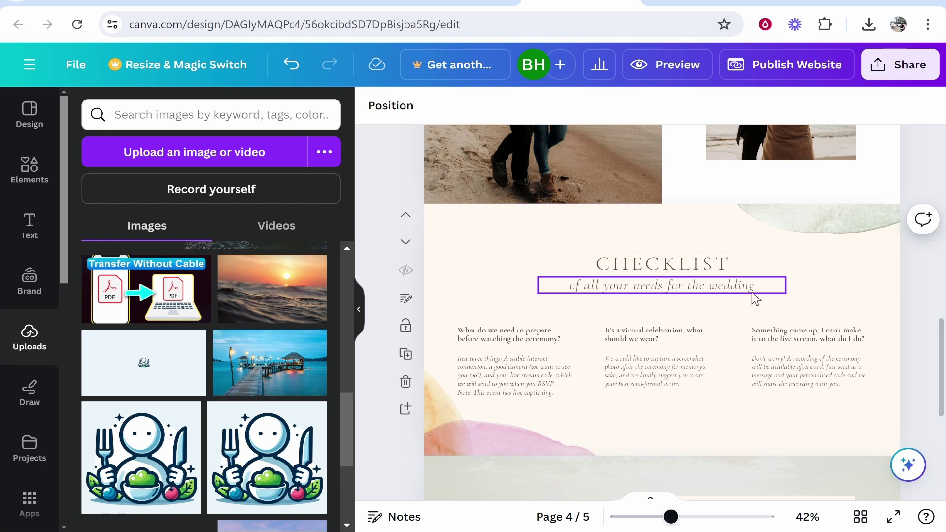
scroll(763, 293, "down", 7)
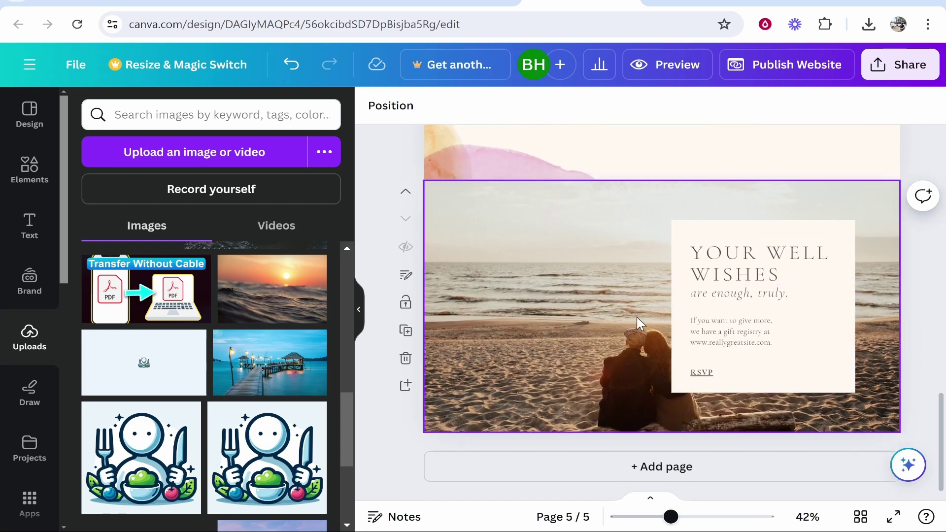
- Search the Elements library for 'WEDDING' graphics and photos
left_click(29, 182)
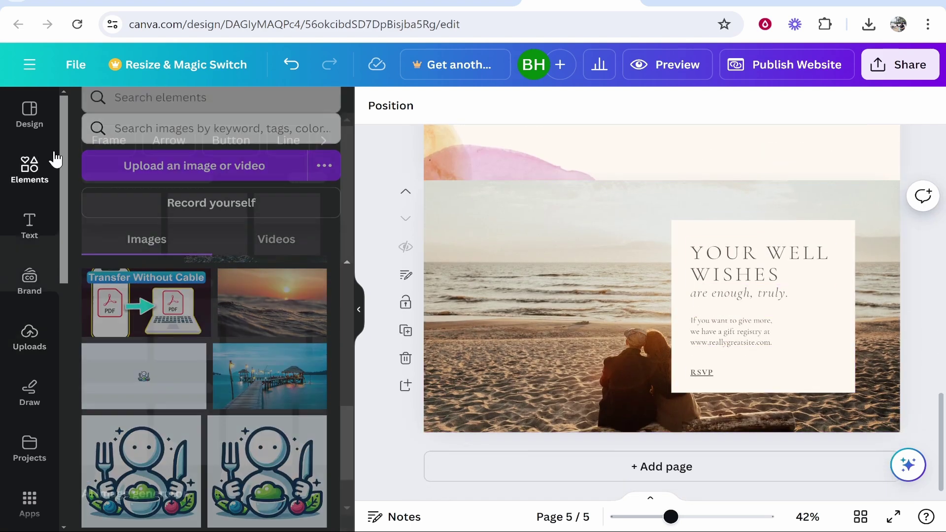
left_click(238, 119)
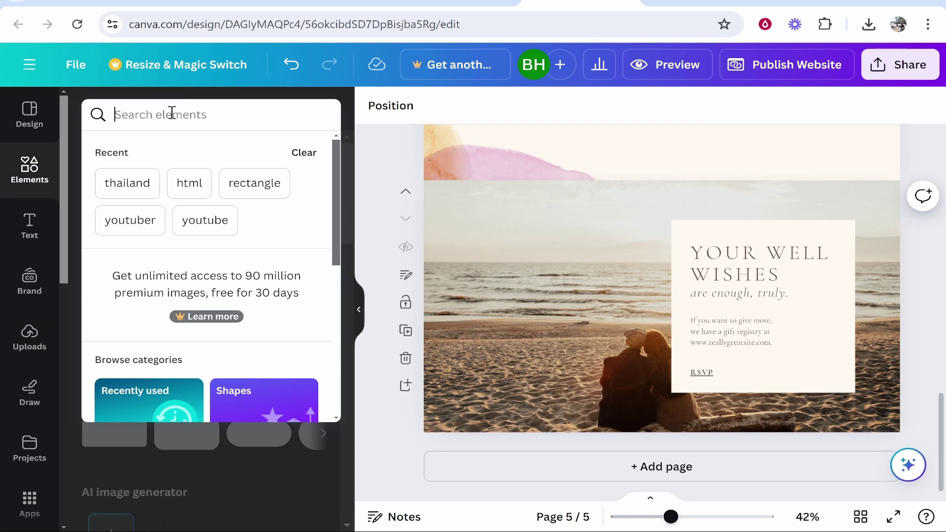
type("WEDDING")
key("Return")
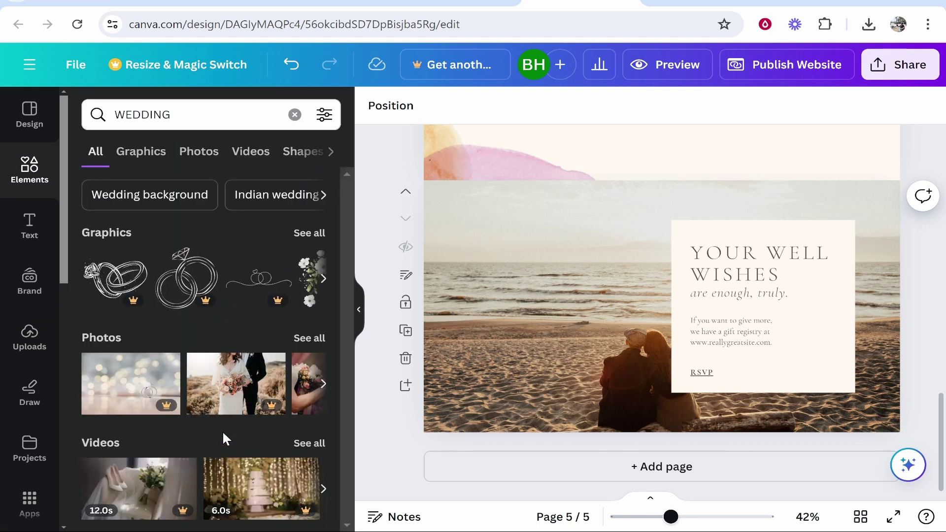
- Browse the Text panel's styles and font combinations, then select the last-page beach photo
left_click(30, 224)
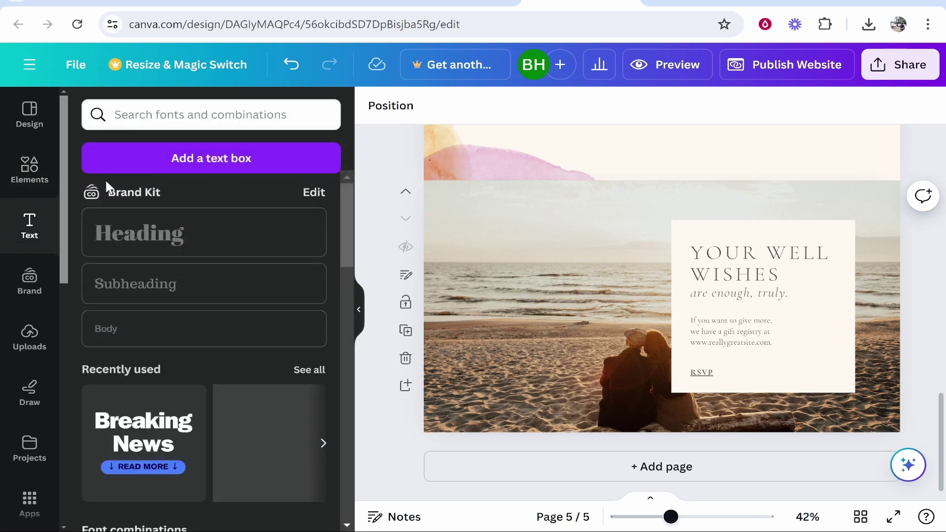
scroll(167, 315, "down", 5)
scroll(173, 299, "down", 4)
scroll(147, 275, "up", 10)
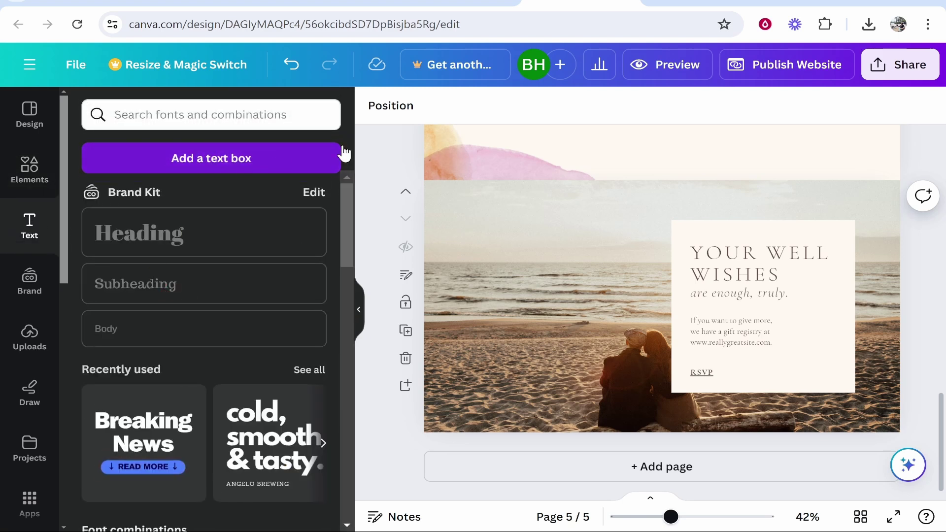
left_click(877, 247)
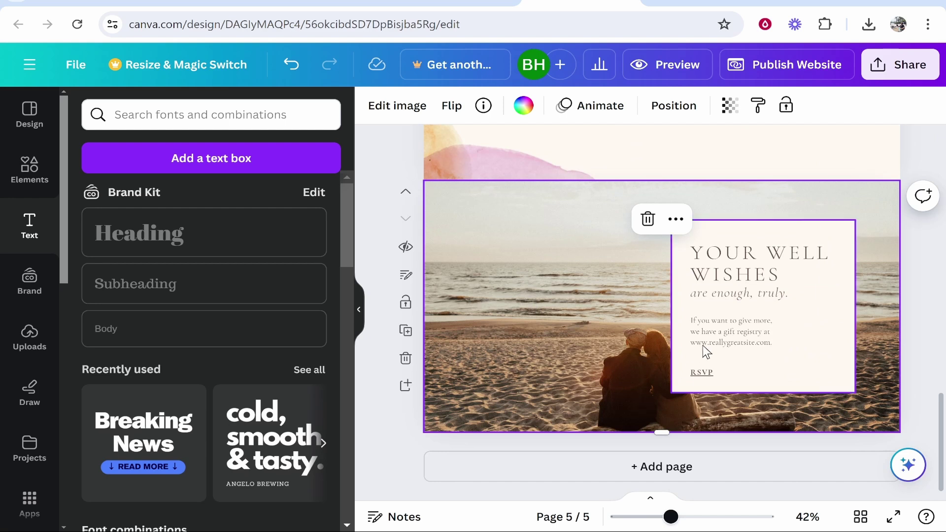
- Check the RSVP text's link options without adding a link, then return to page 1
left_click(699, 373)
double_click(709, 373)
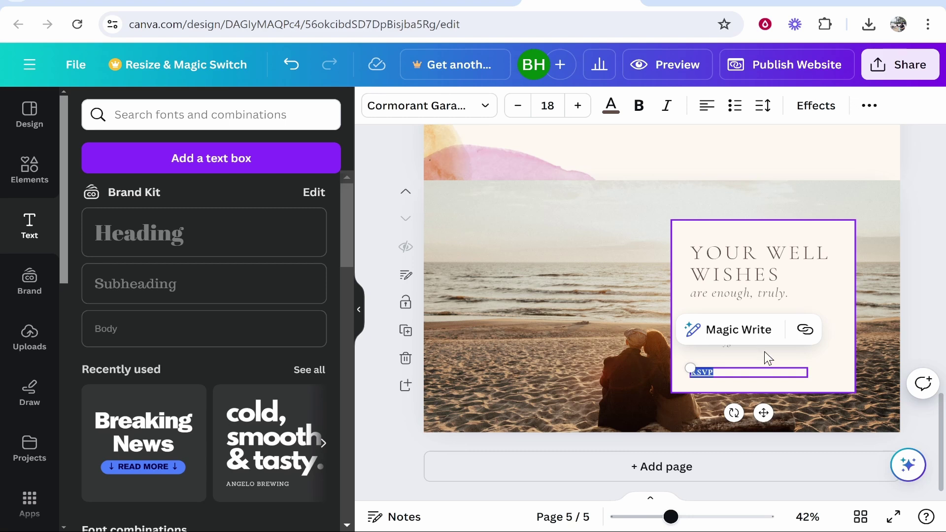
left_click(710, 372)
double_click(709, 373)
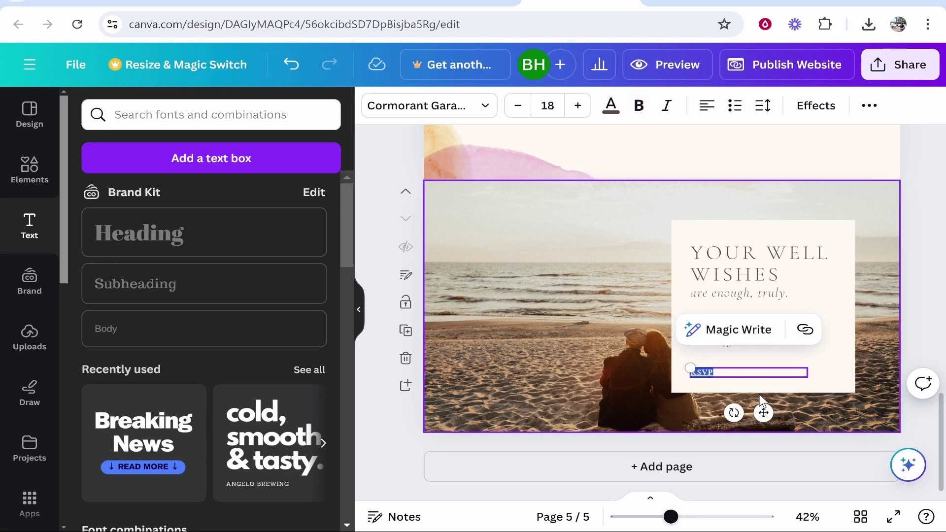
left_click(805, 330)
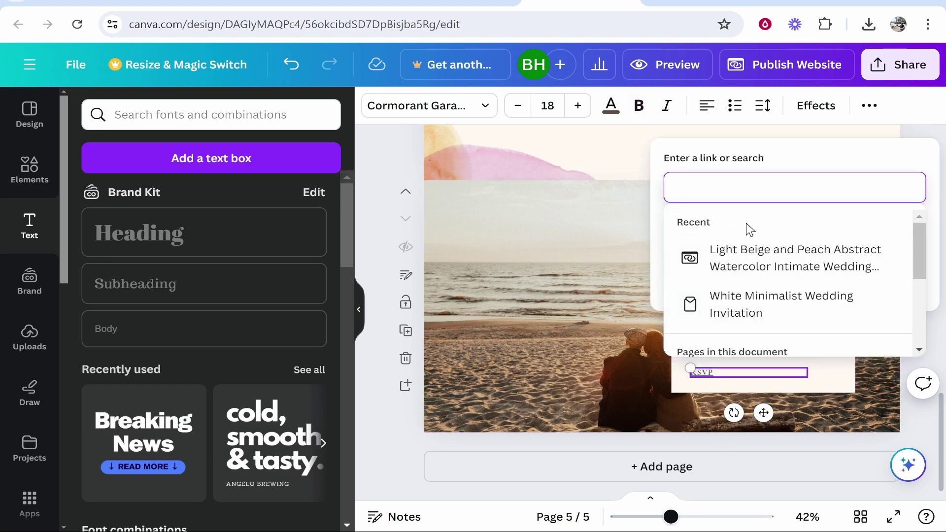
scroll(733, 256, "down", 3)
left_click(507, 308)
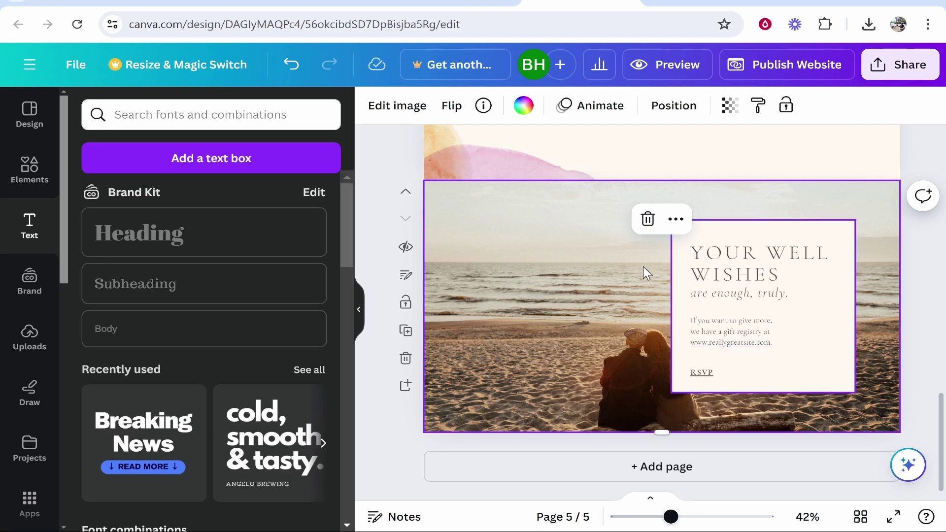
scroll(643, 270, "up", 15)
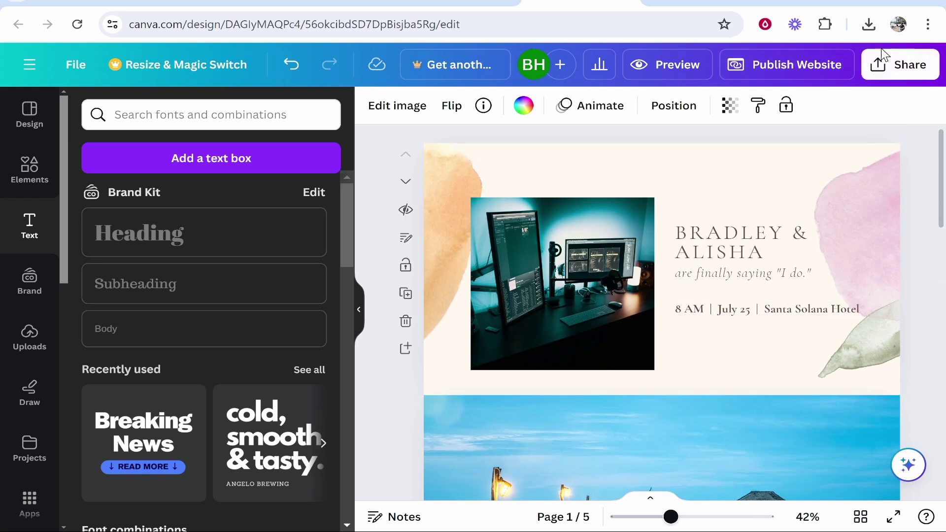
- Set the website address to the my.canva.site domain with subpath 'weddinginvitation'
left_click(789, 65)
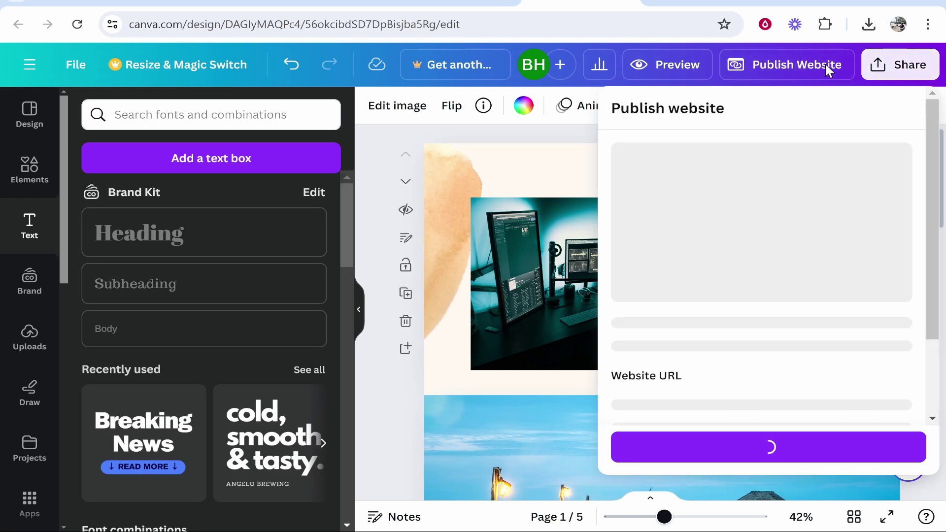
scroll(690, 296, "down", 3)
left_click(690, 340)
left_click(689, 367)
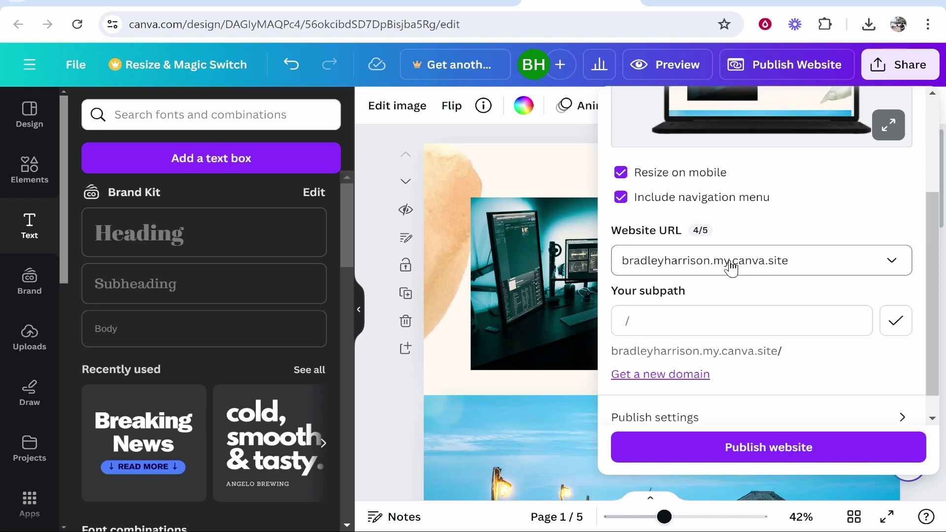
left_click(840, 334)
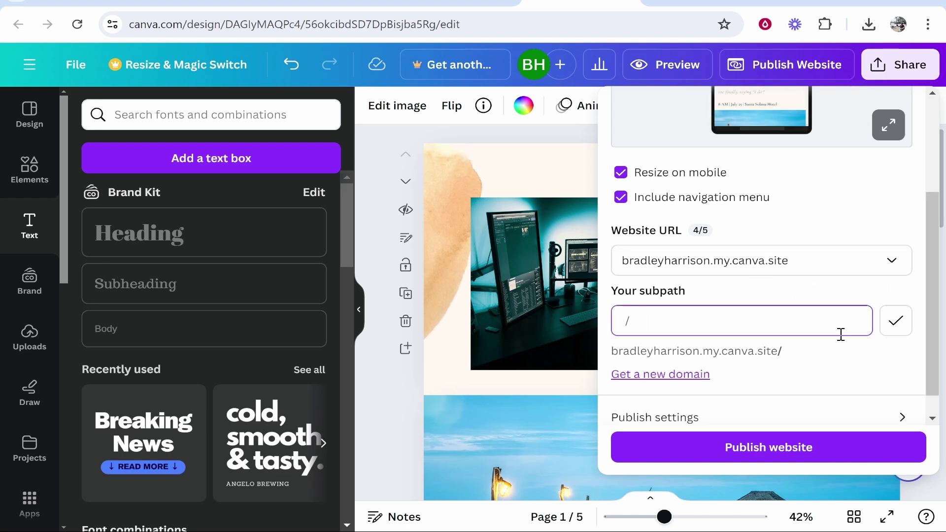
type("weddinginvitation")
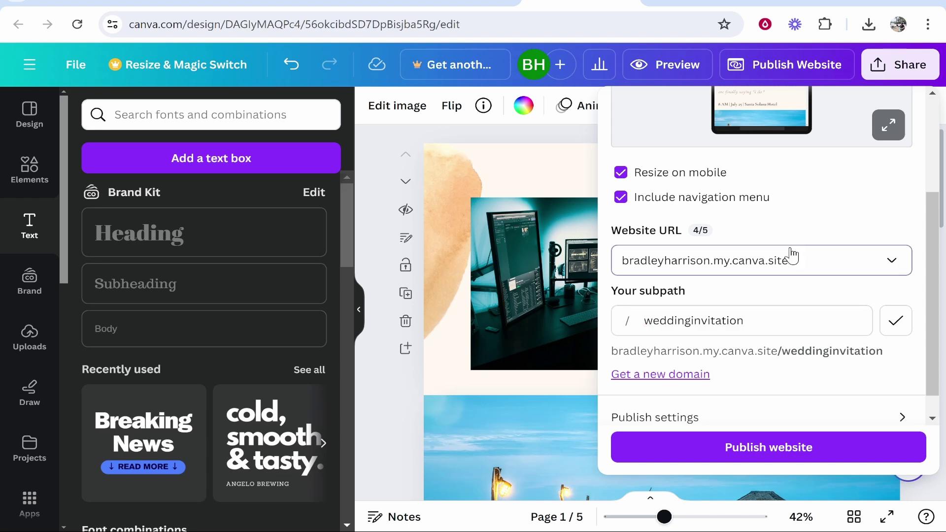
- Keep the navigation menu included and publish the website live
left_click(791, 255)
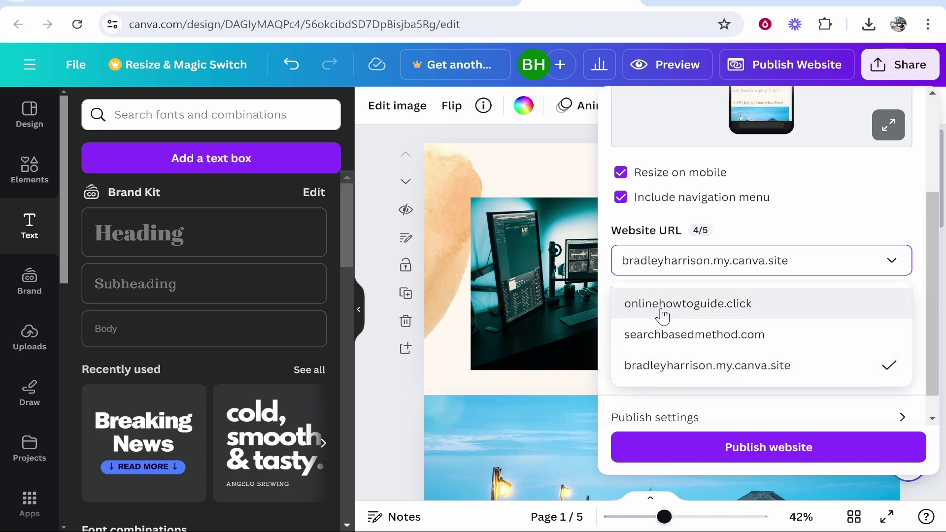
left_click(871, 201)
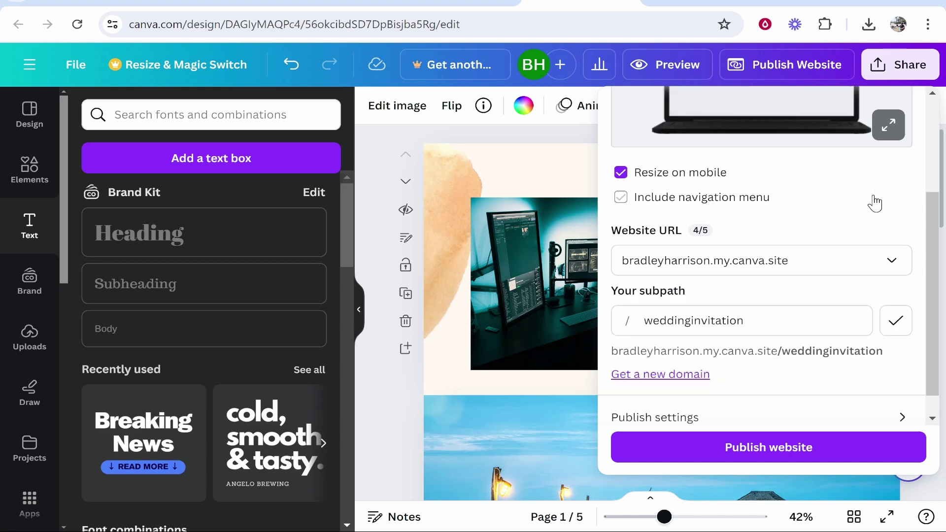
left_click(660, 203)
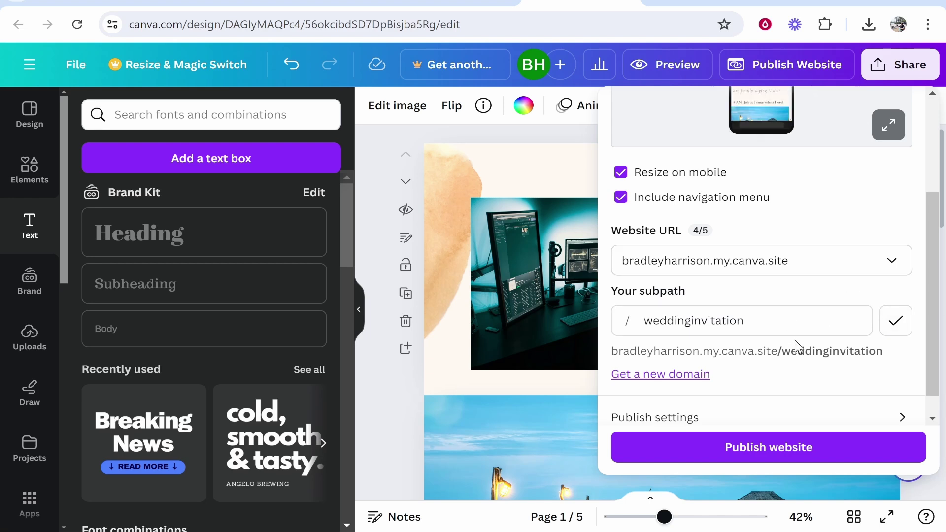
scroll(788, 374, "down", 1)
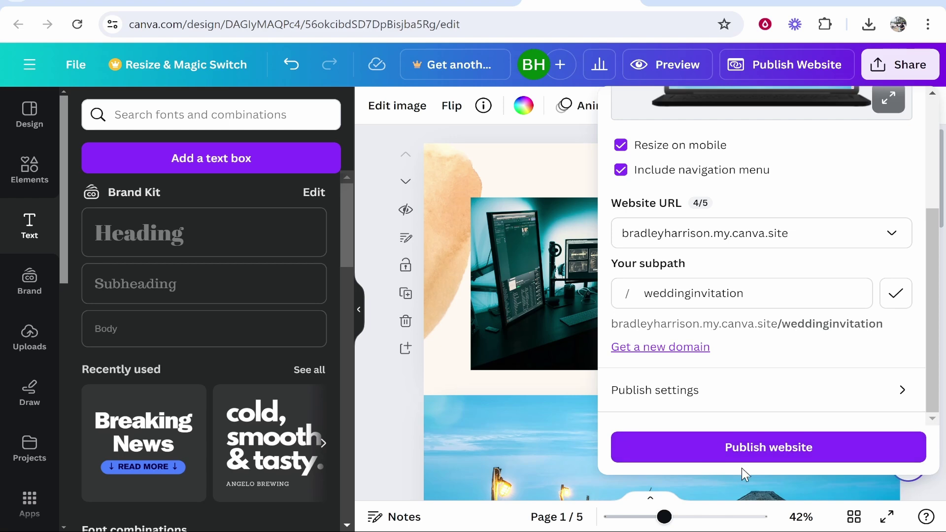
left_click(749, 449)
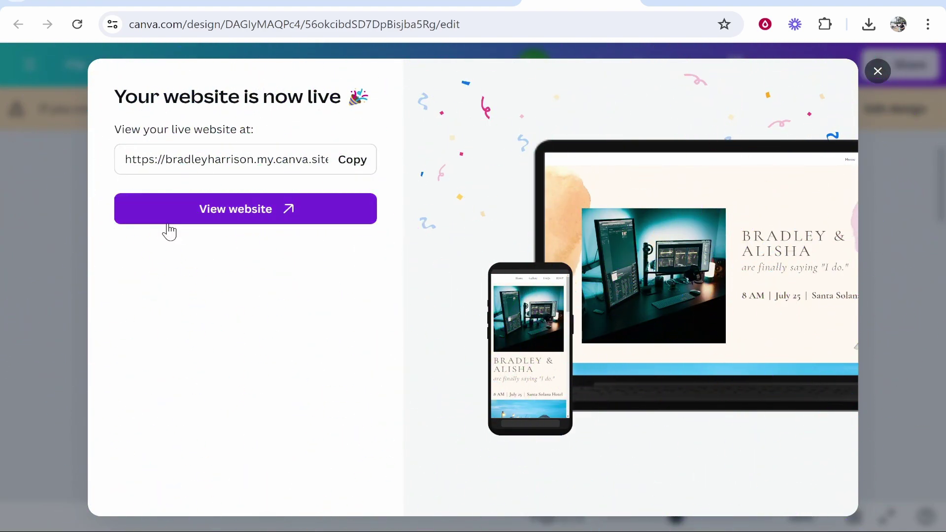
- Open the live /weddinginvitation site, check the RSVP link under YOUR WELL WISHES, and return to the top
left_click(242, 215)
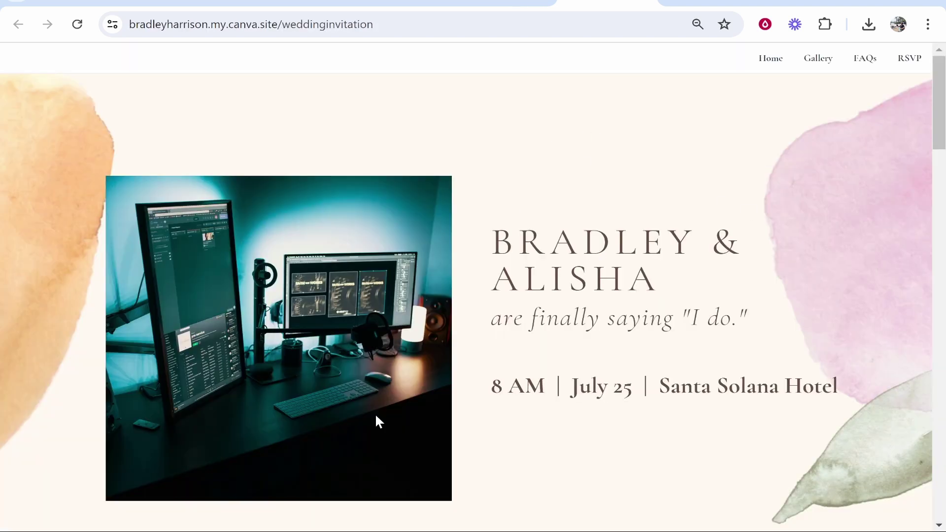
scroll(623, 256, "down", 15)
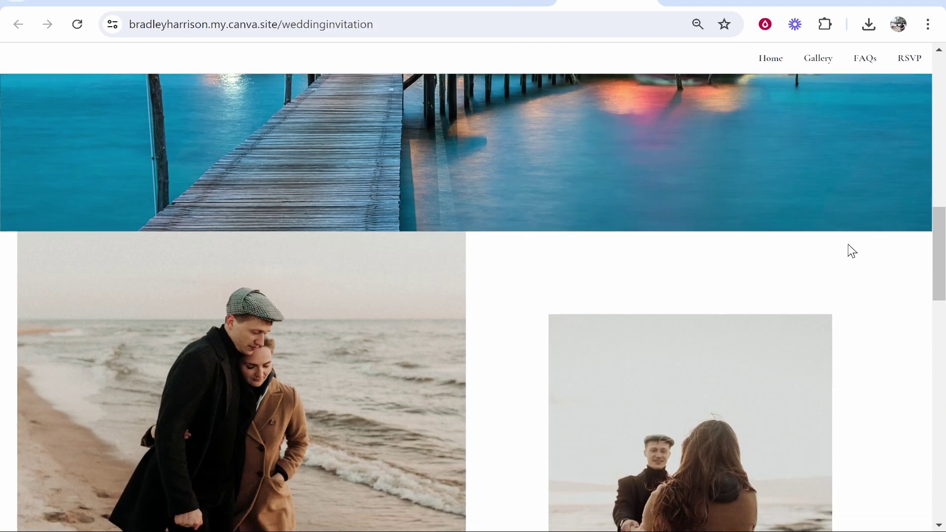
scroll(845, 250, "down", 10)
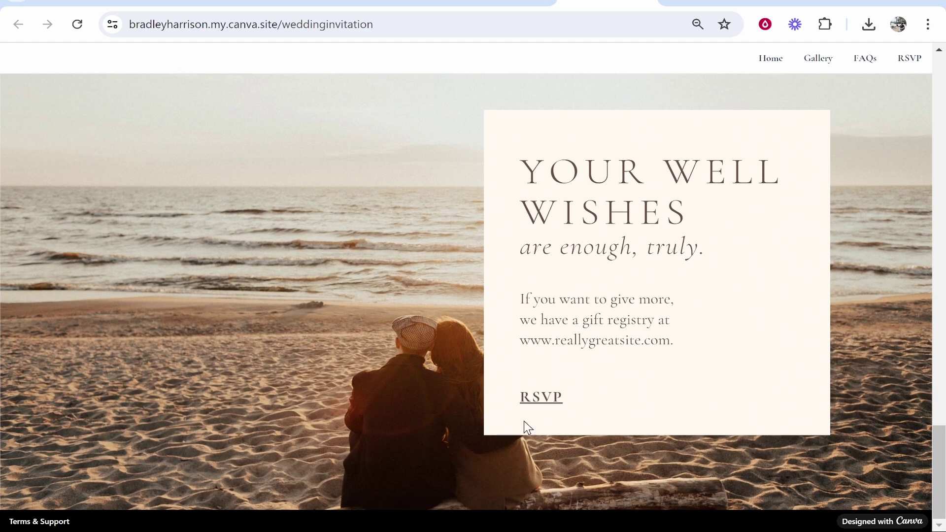
left_click_drag(590, 398, 524, 394)
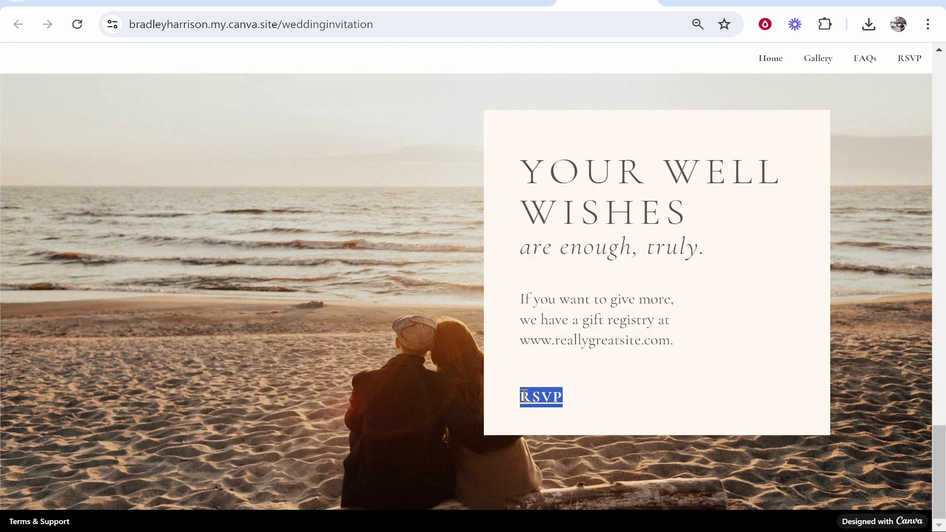
left_click(541, 394)
double_click(556, 399)
left_click(550, 441)
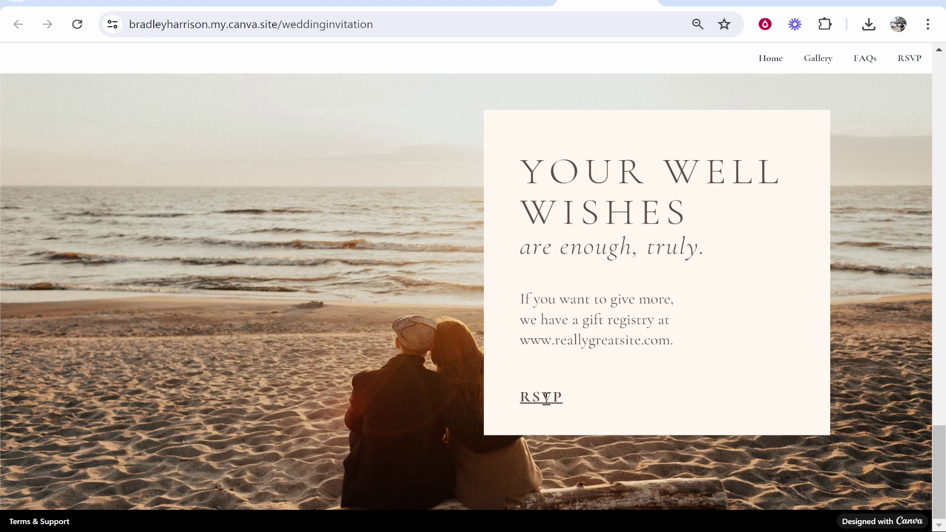
scroll(547, 393, "up", 20)
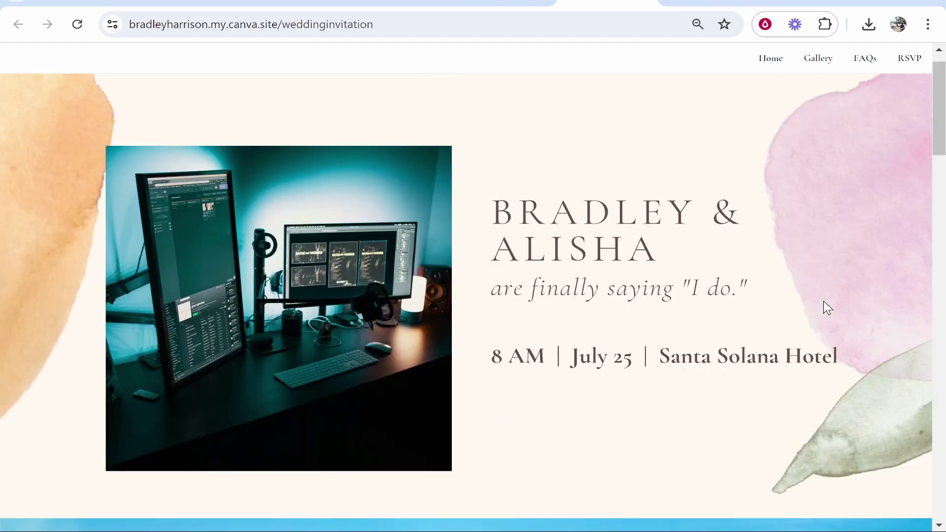